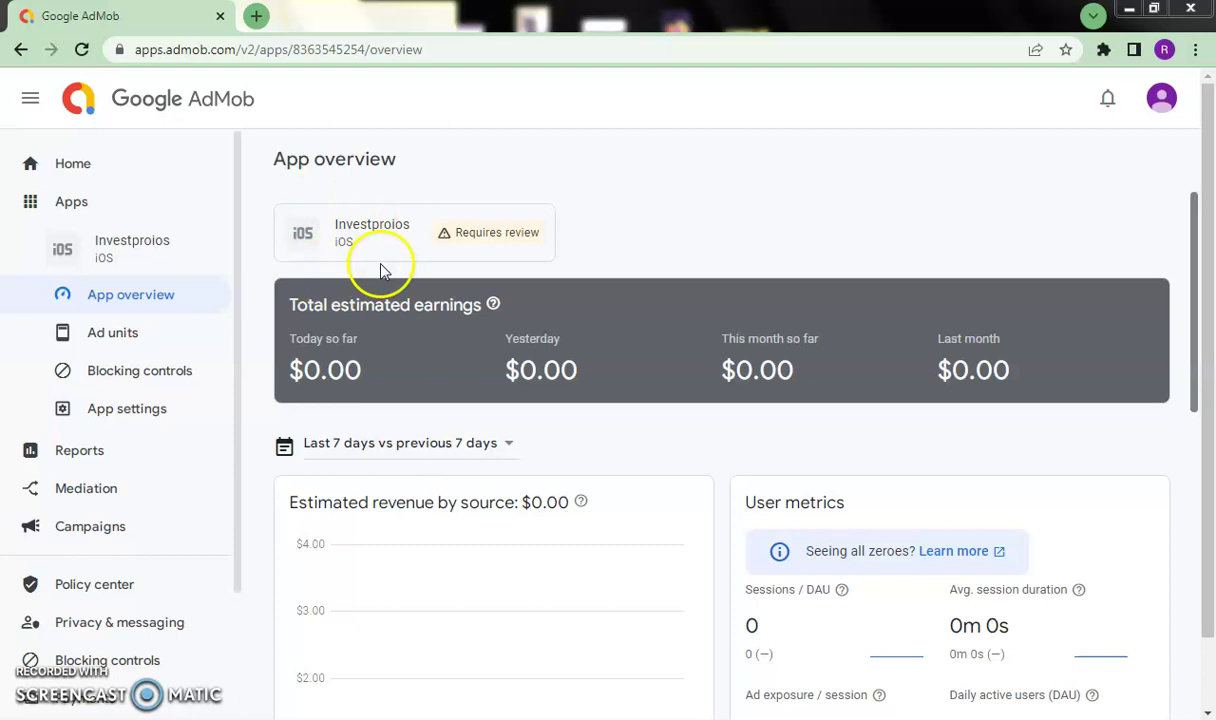
Open the Investproios app's ad units list and copy the ad unit ID of invesproiosbanner
left_click(118, 340)
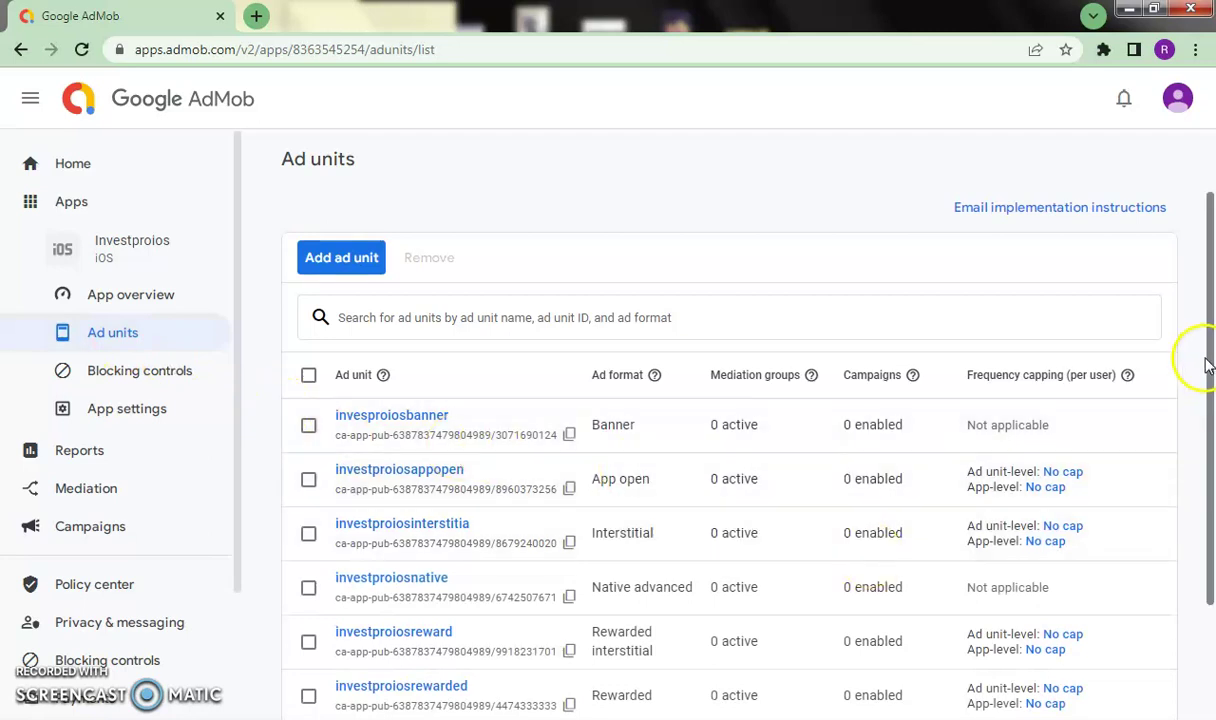
left_click_drag(1208, 353, 1208, 431)
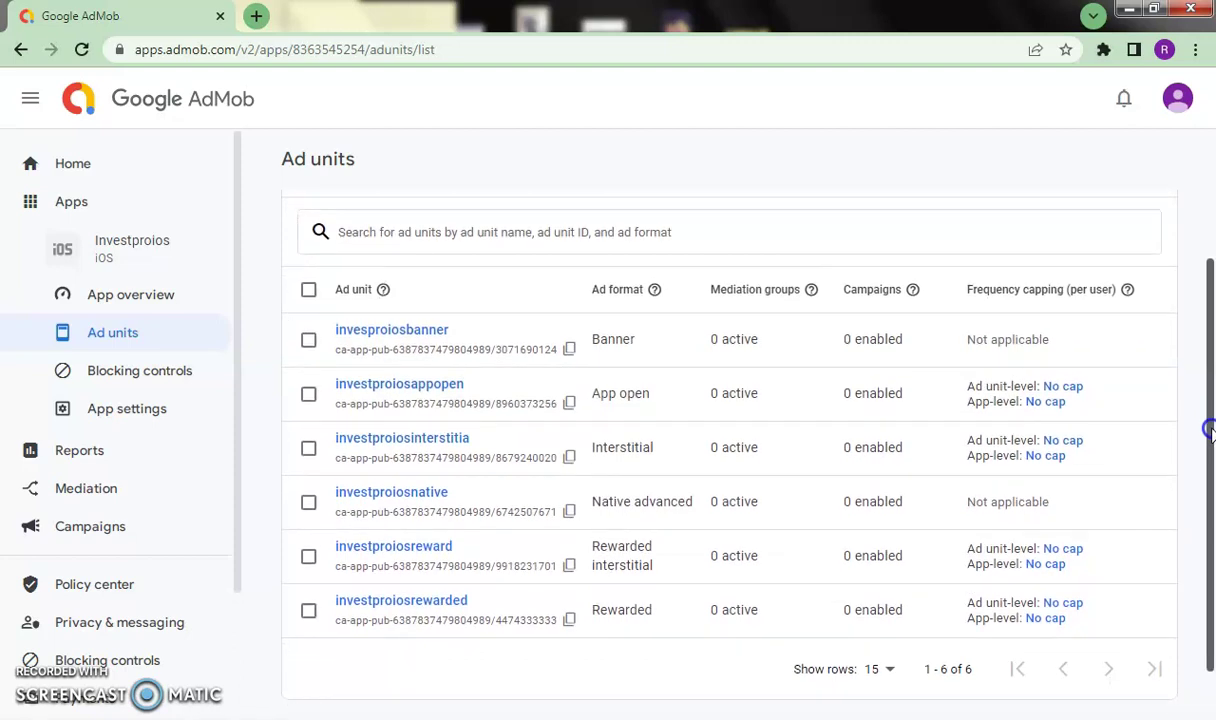
left_click_drag(1210, 430, 1211, 431)
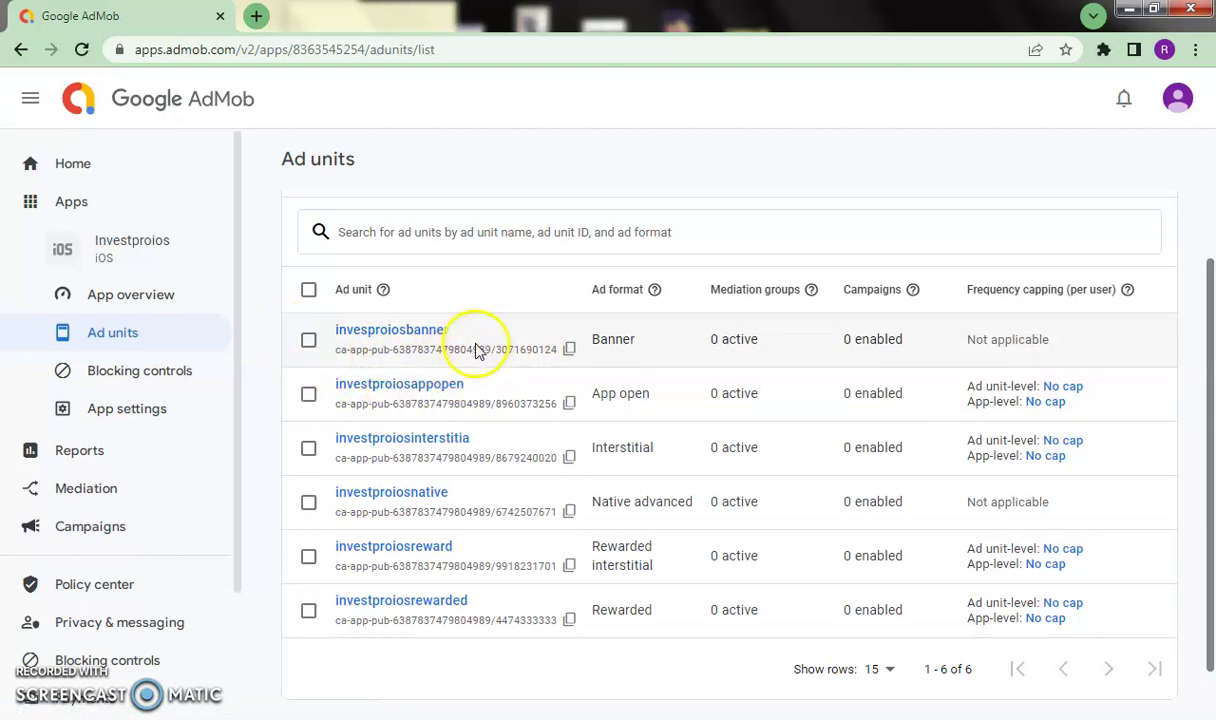
left_click(569, 350)
Switch to the AppCreator24 ads form and paste the banner unit's ID as the Admob ad unit ID for banner ads
left_click(478, 664)
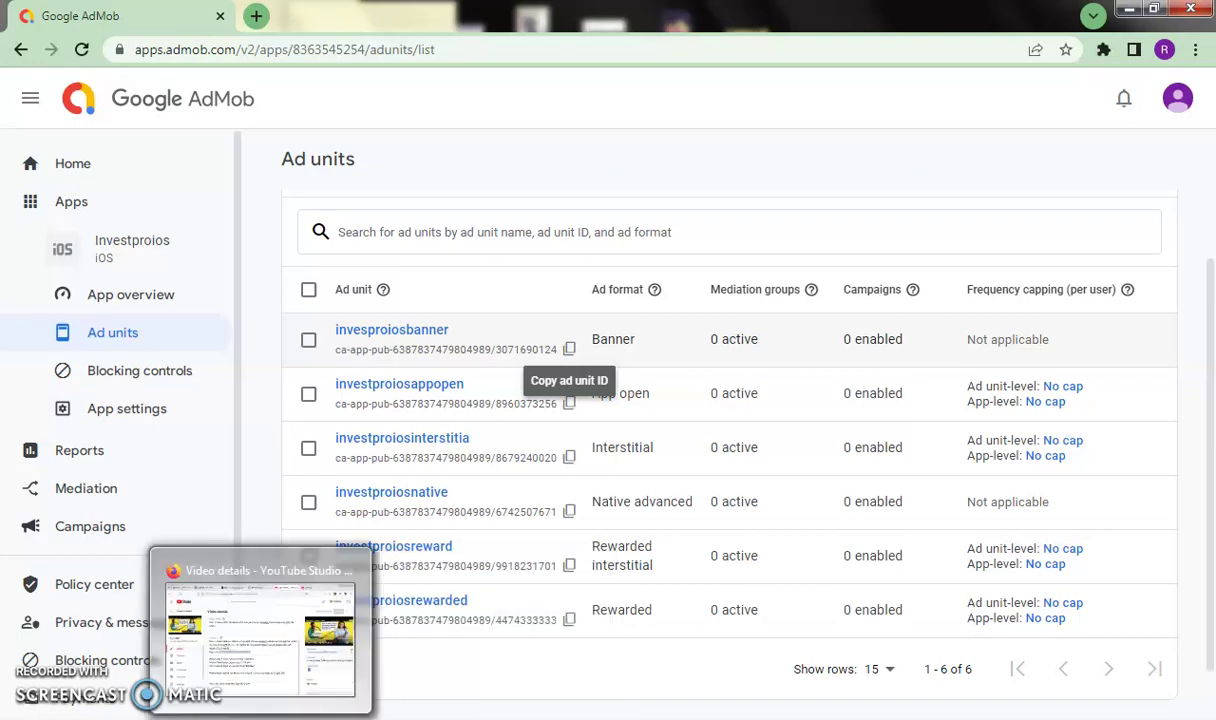
key("alt+Tab")
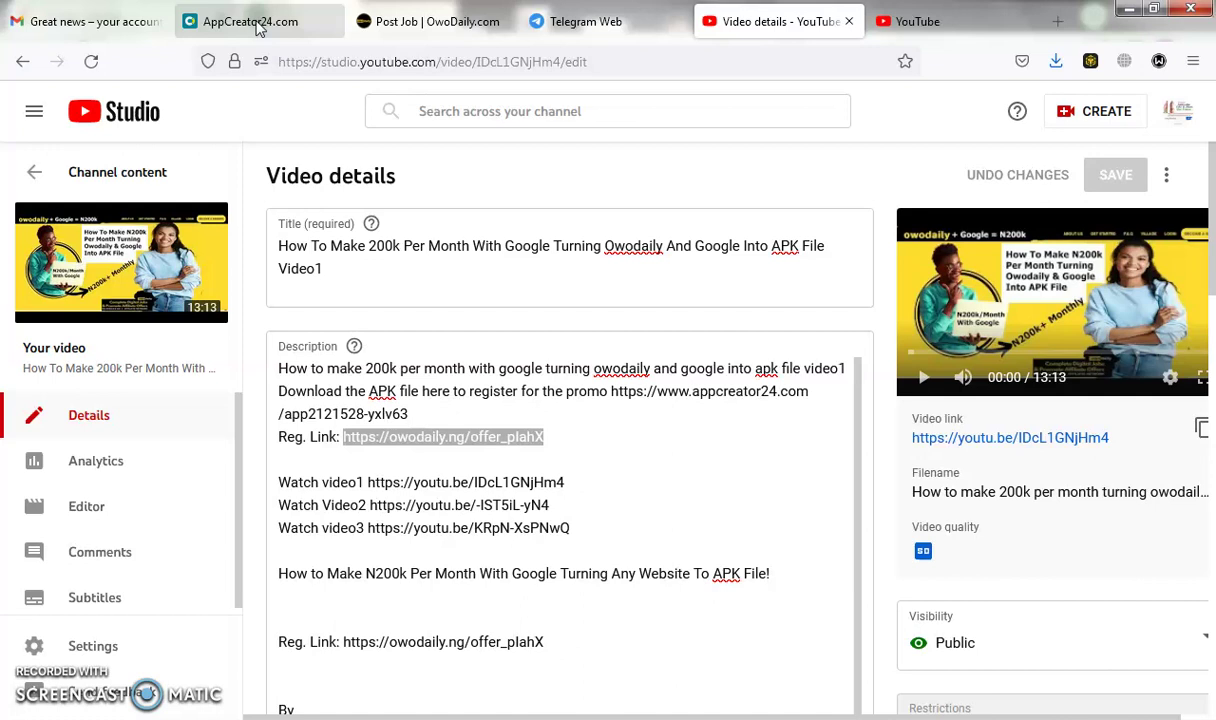
left_click(257, 27)
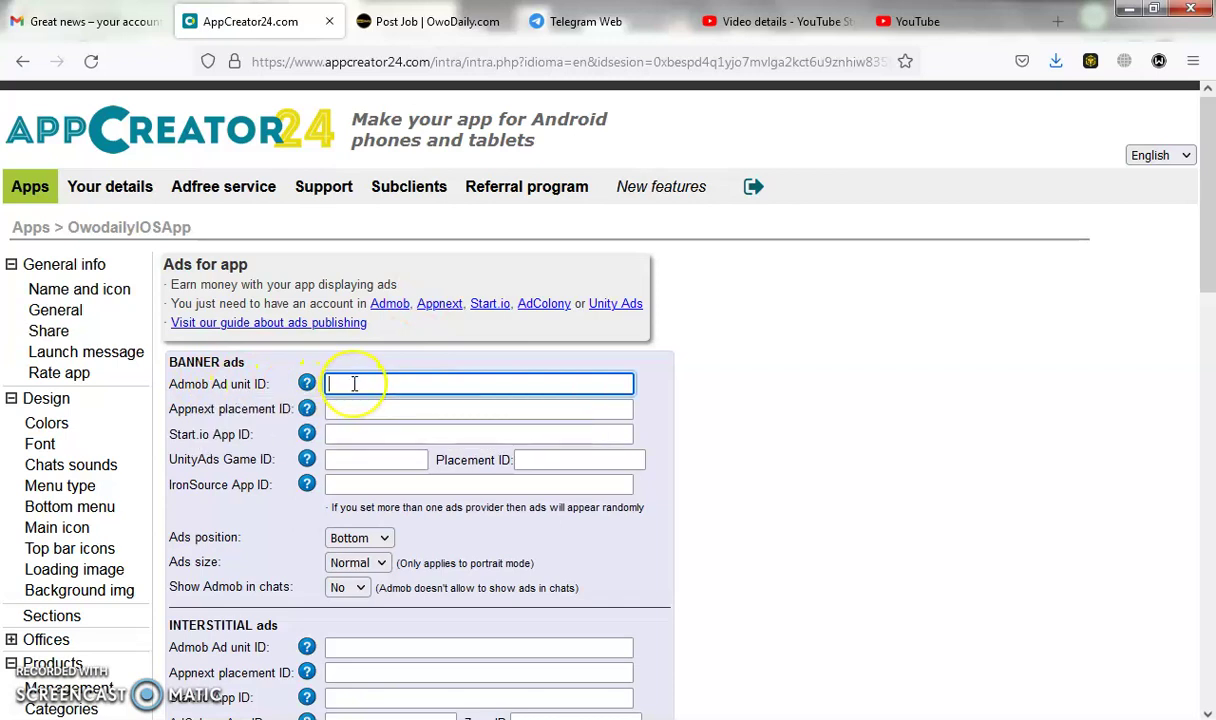
key("ctrl+v")
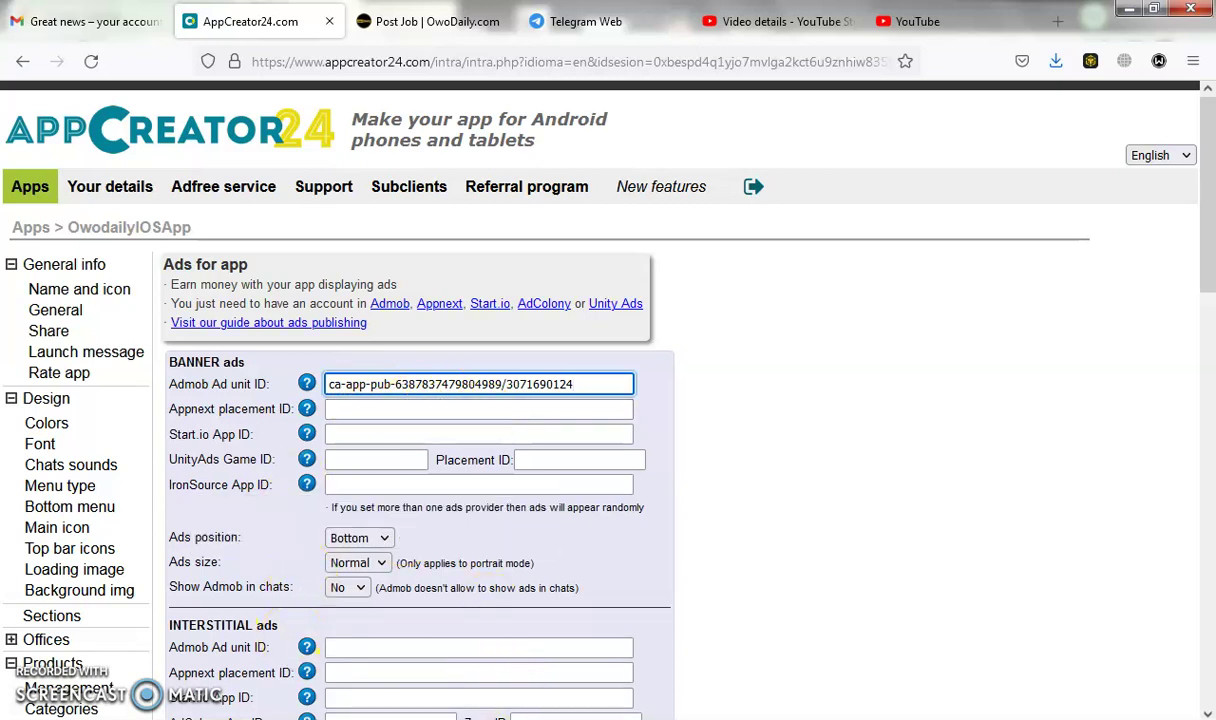
Copy the investproiosinterstitia ad unit ID from AdMob into the Admob ad unit ID for interstitial ads in AppCreator24
key("alt+Tab")
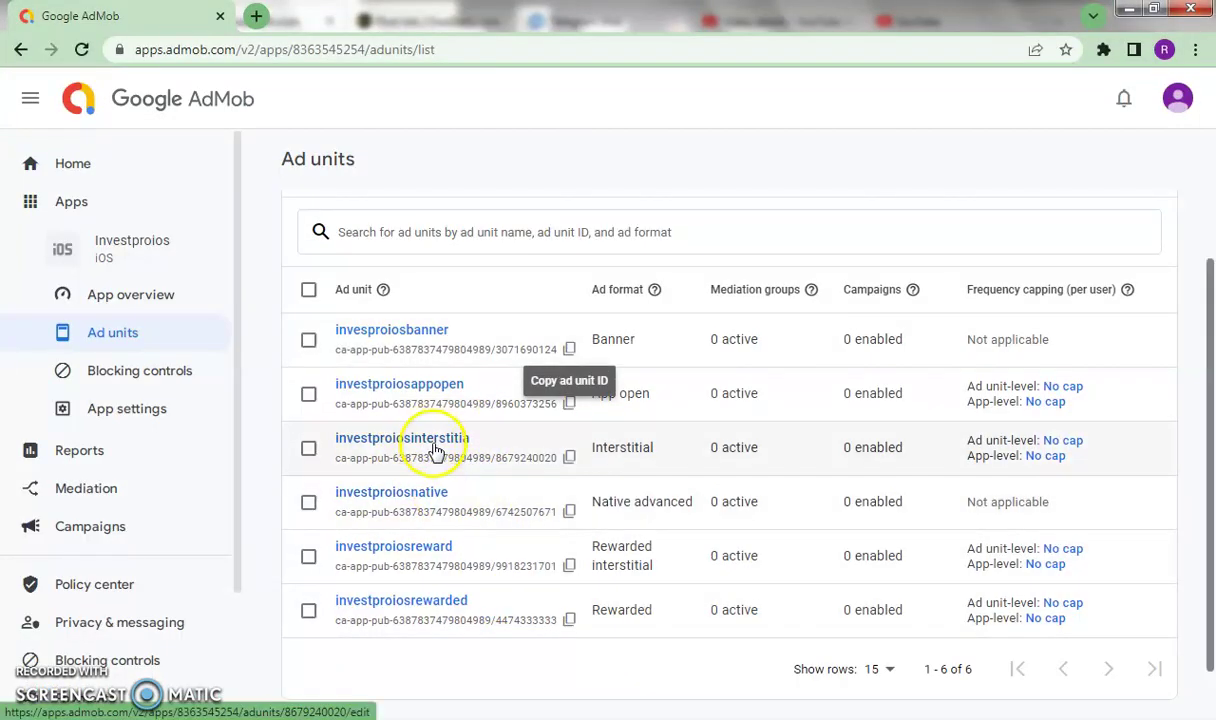
left_click(569, 457)
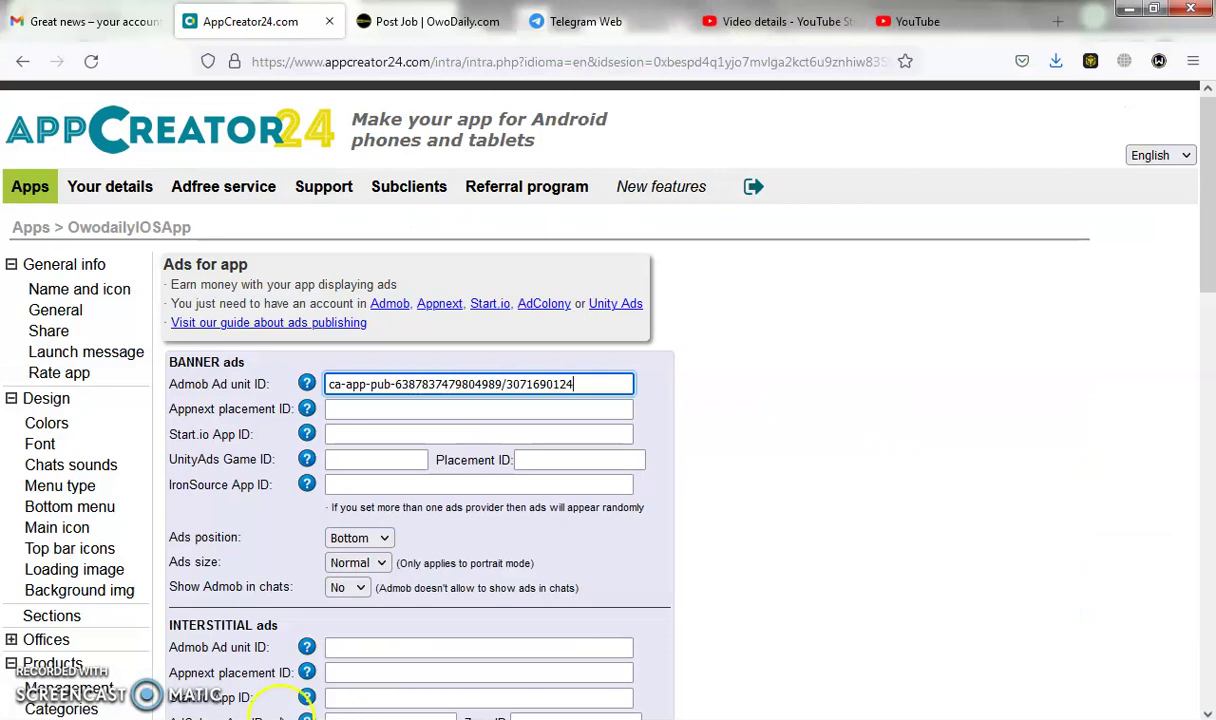
left_click(357, 647)
key("ctrl+v")
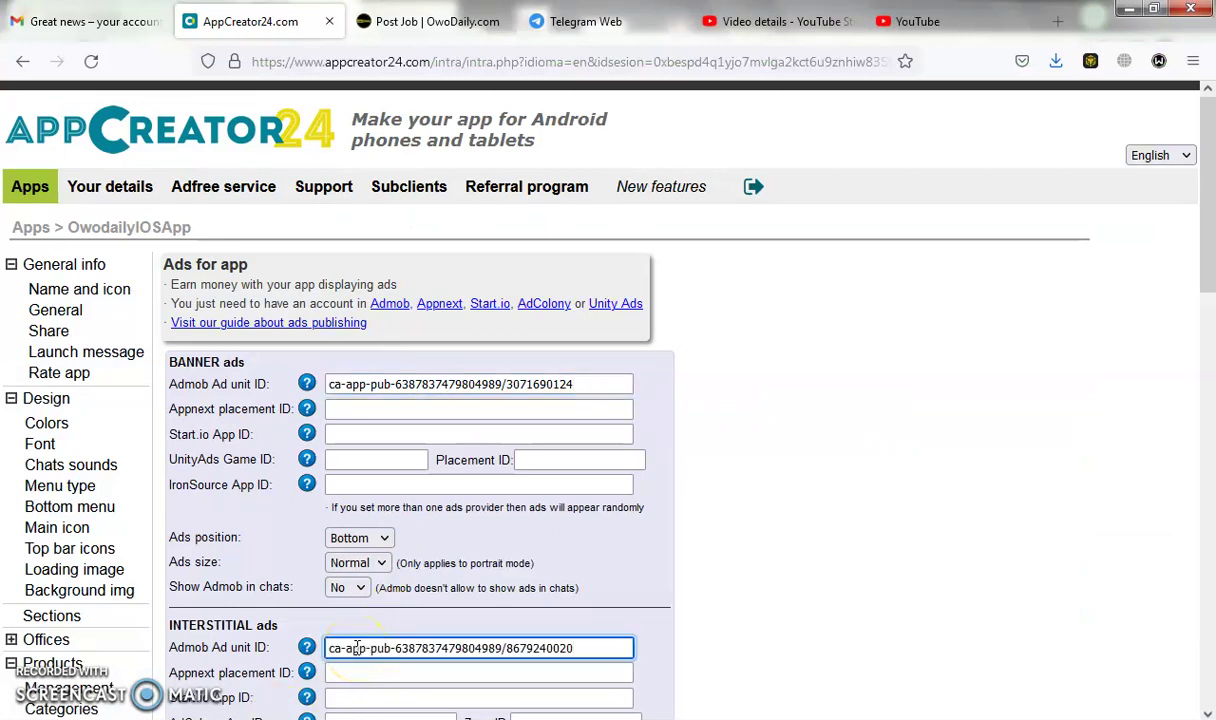
Copy the investproiosnative ad unit ID from AdMob into AppCreator24's Admob ad unit ID for native ads in the user profile
scroll(1206, 704, "down", 6)
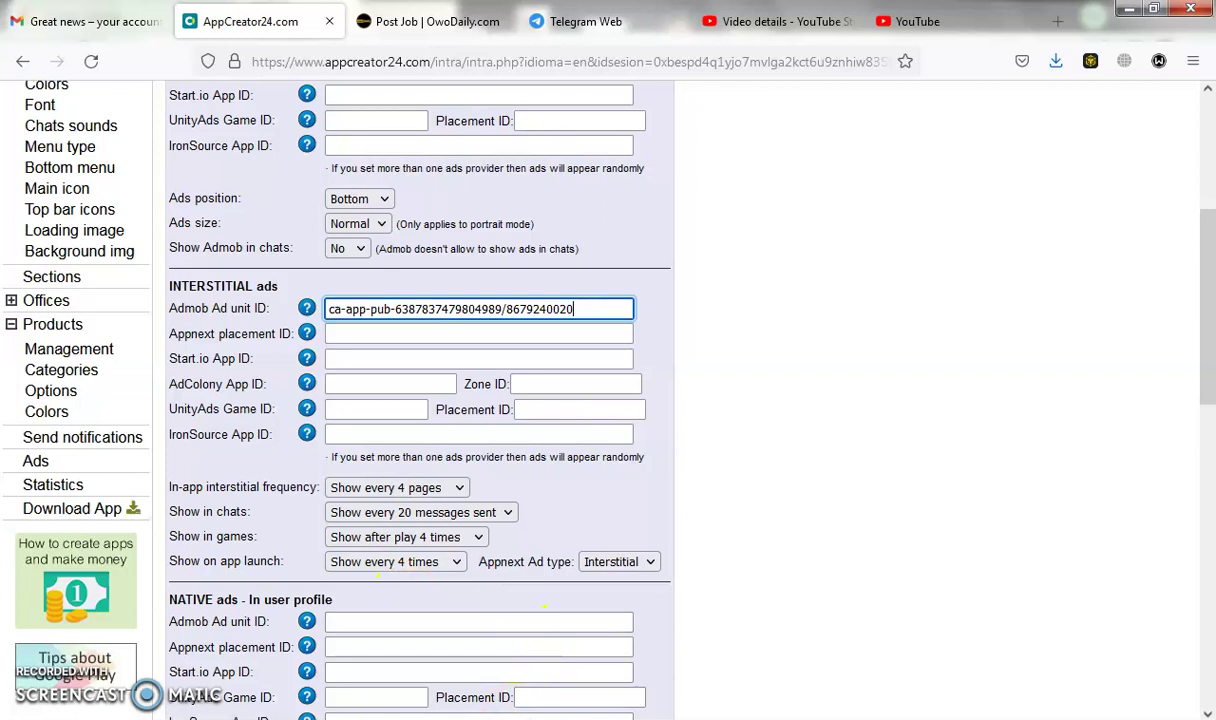
key("alt+Tab")
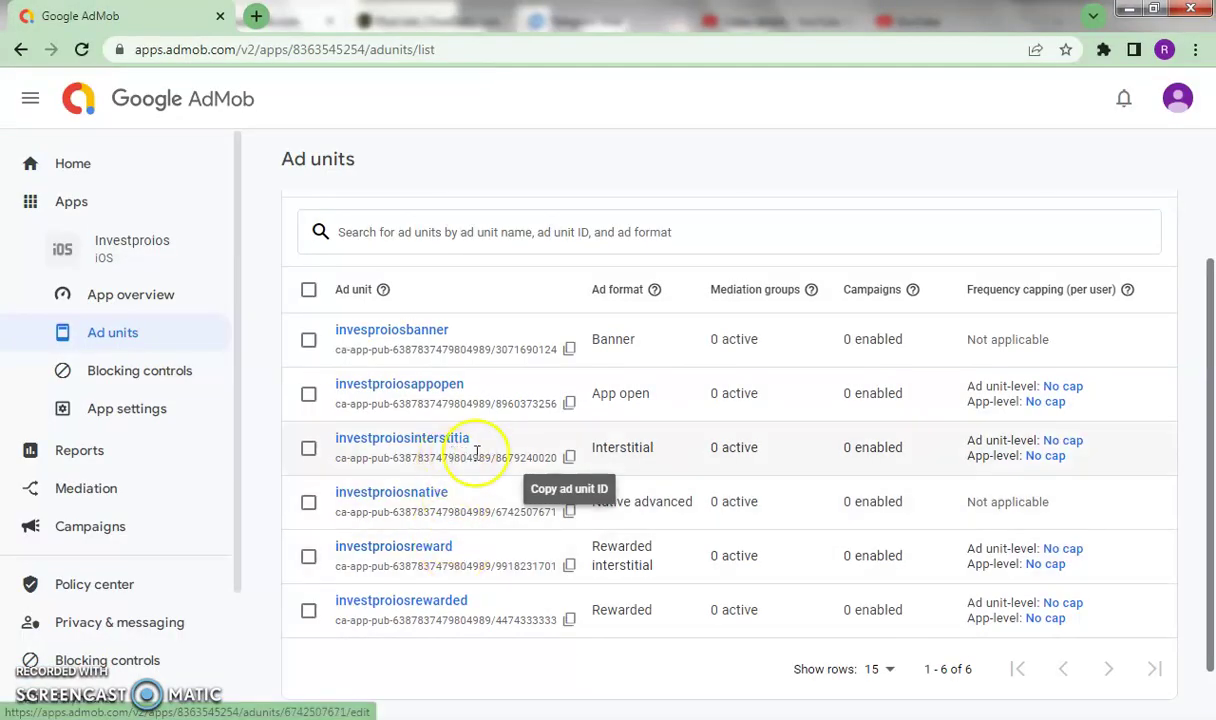
left_click(569, 514)
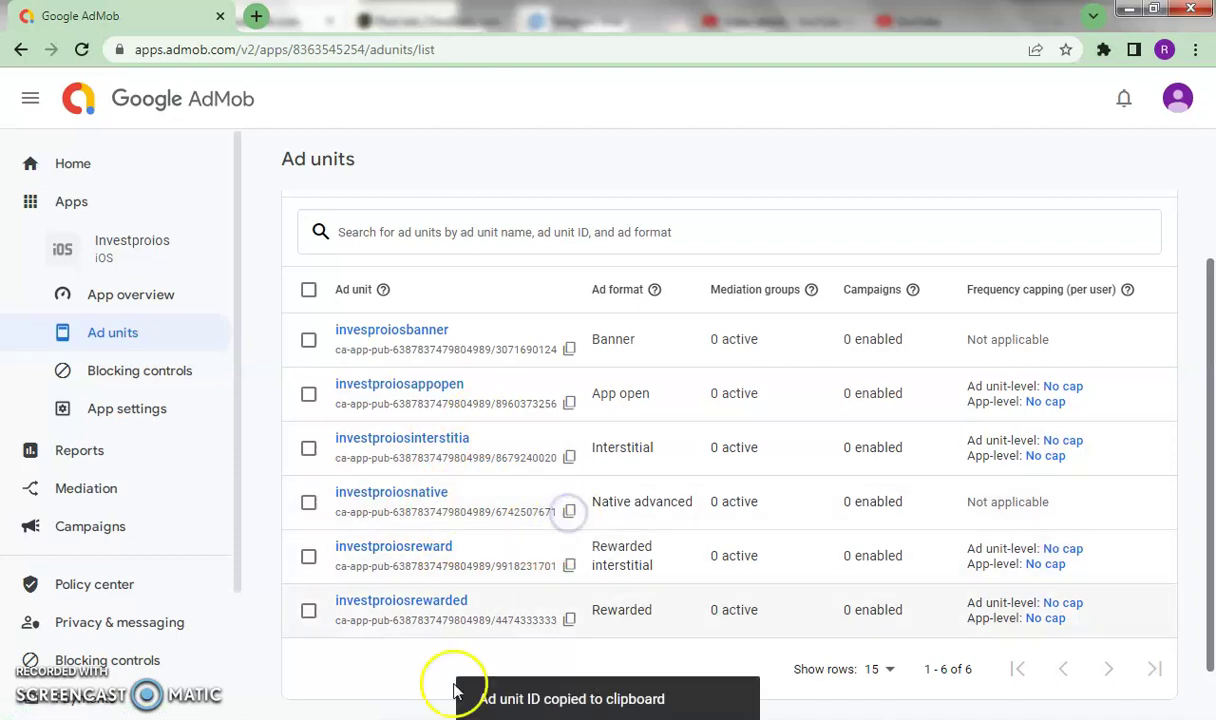
key("alt+Tab")
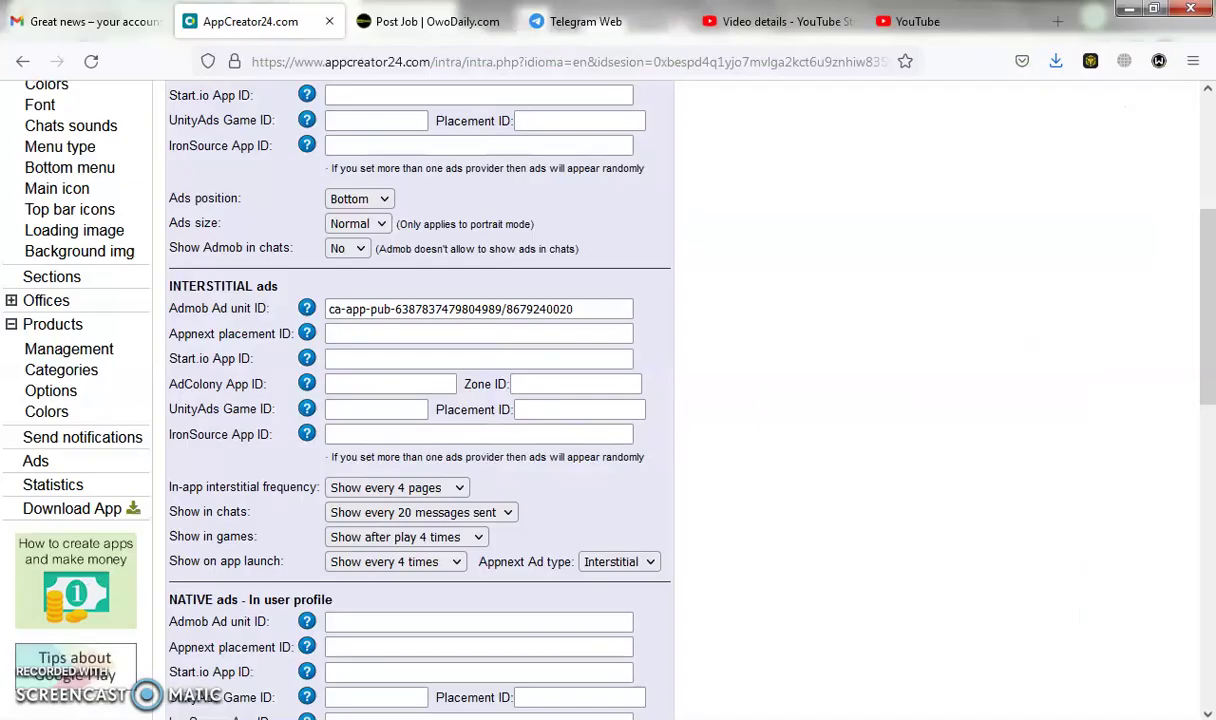
left_click(400, 622)
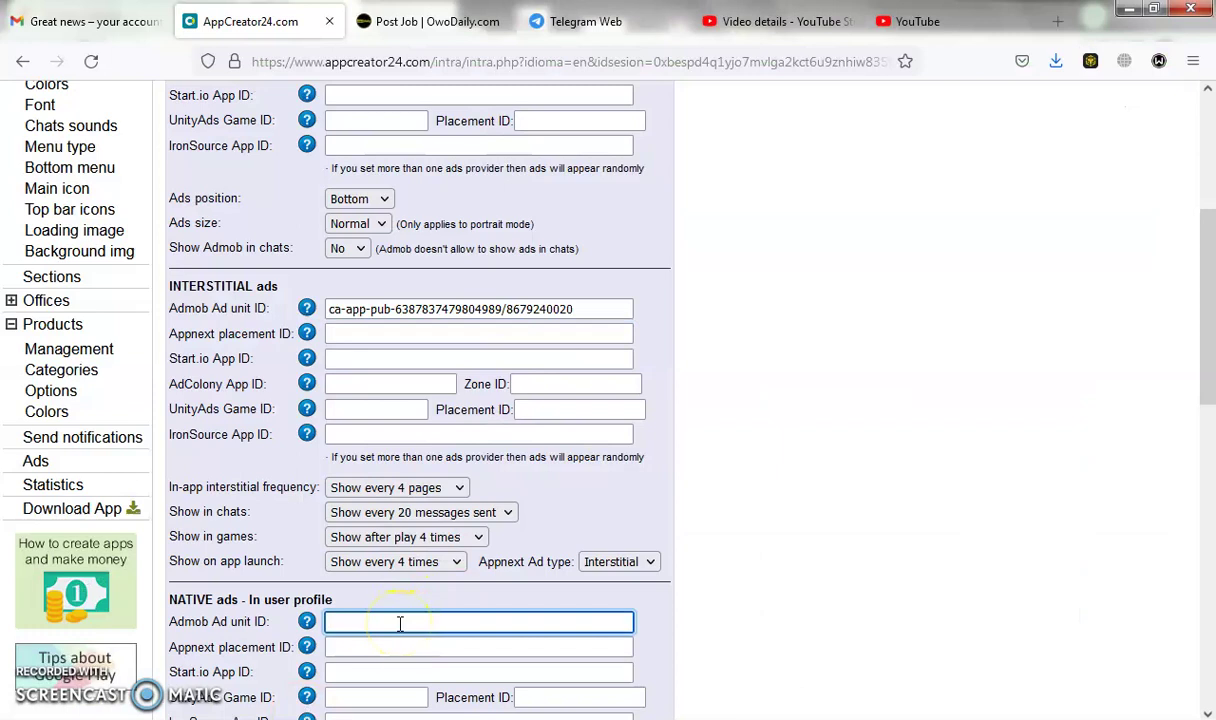
key("ctrl+v")
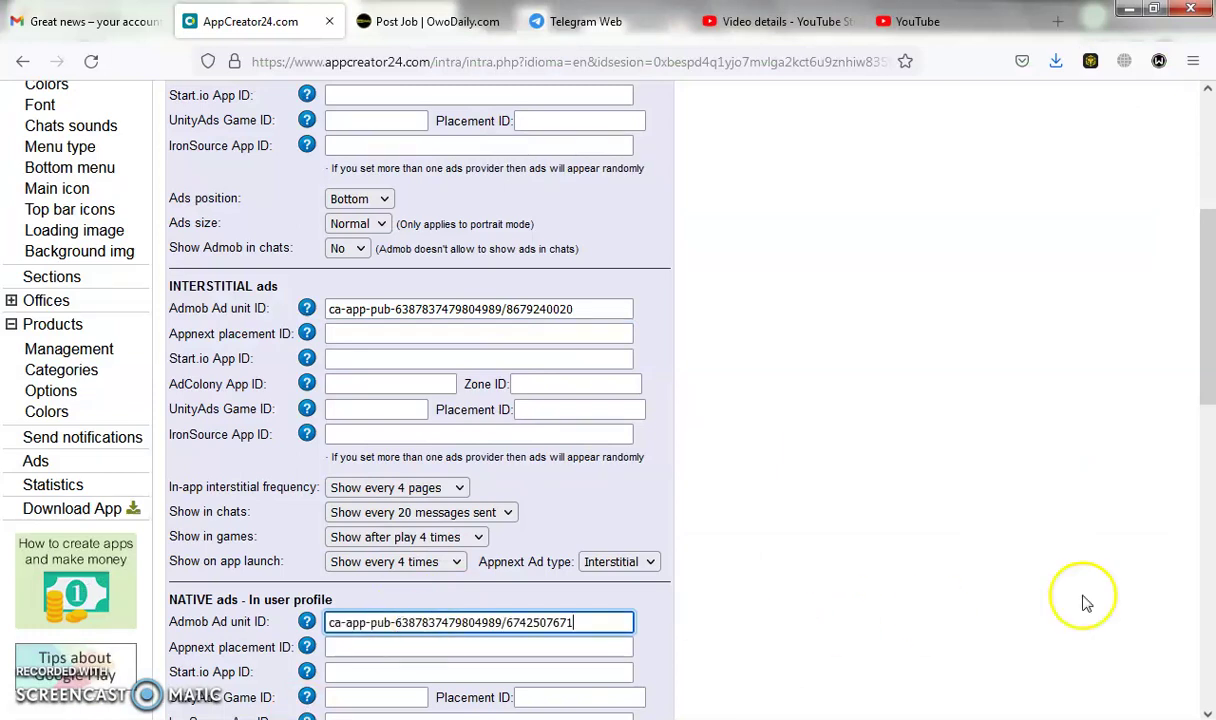
Paste the same native ad unit ID as the Admob ad unit ID for native ads in table type menu and submenus
scroll(1210, 690, "down", 3)
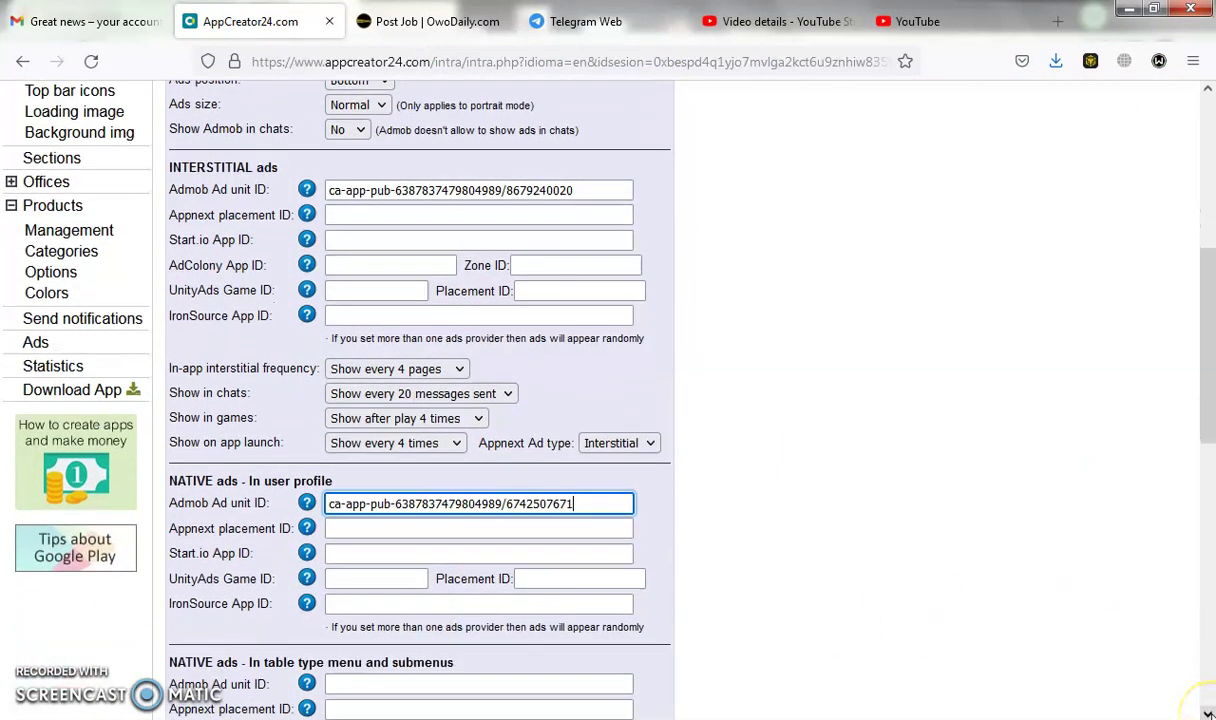
scroll(1208, 700, "down", 2)
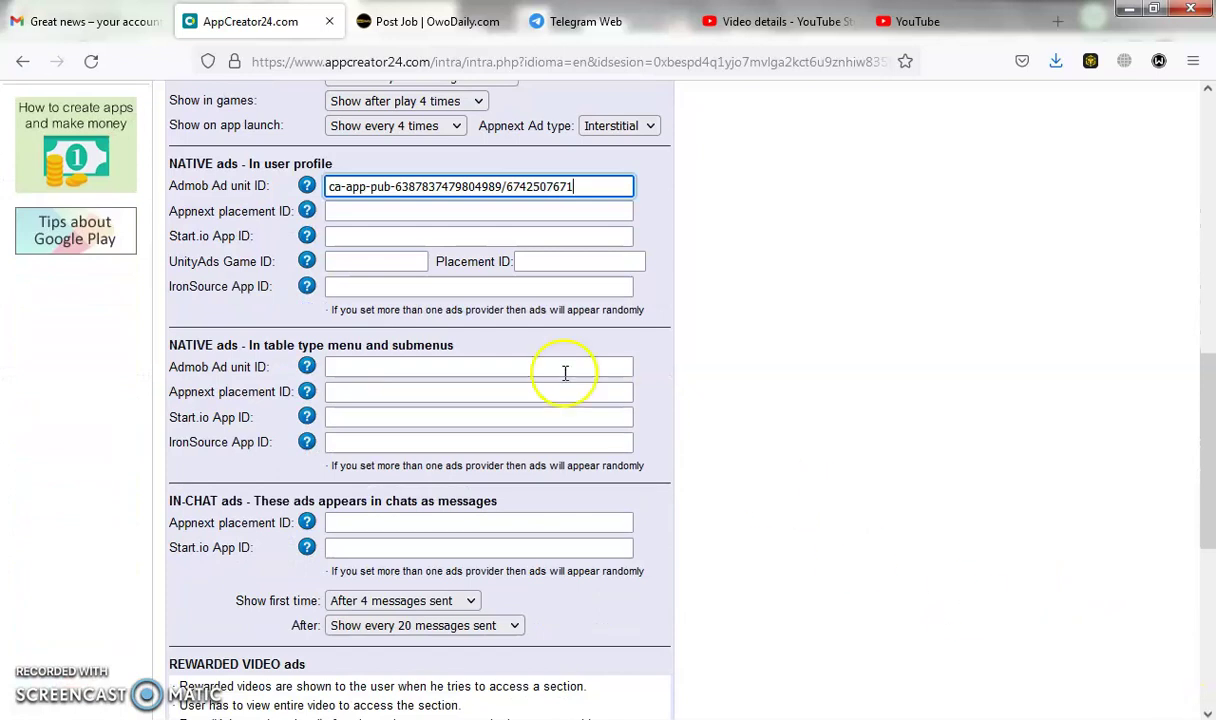
left_click(502, 369)
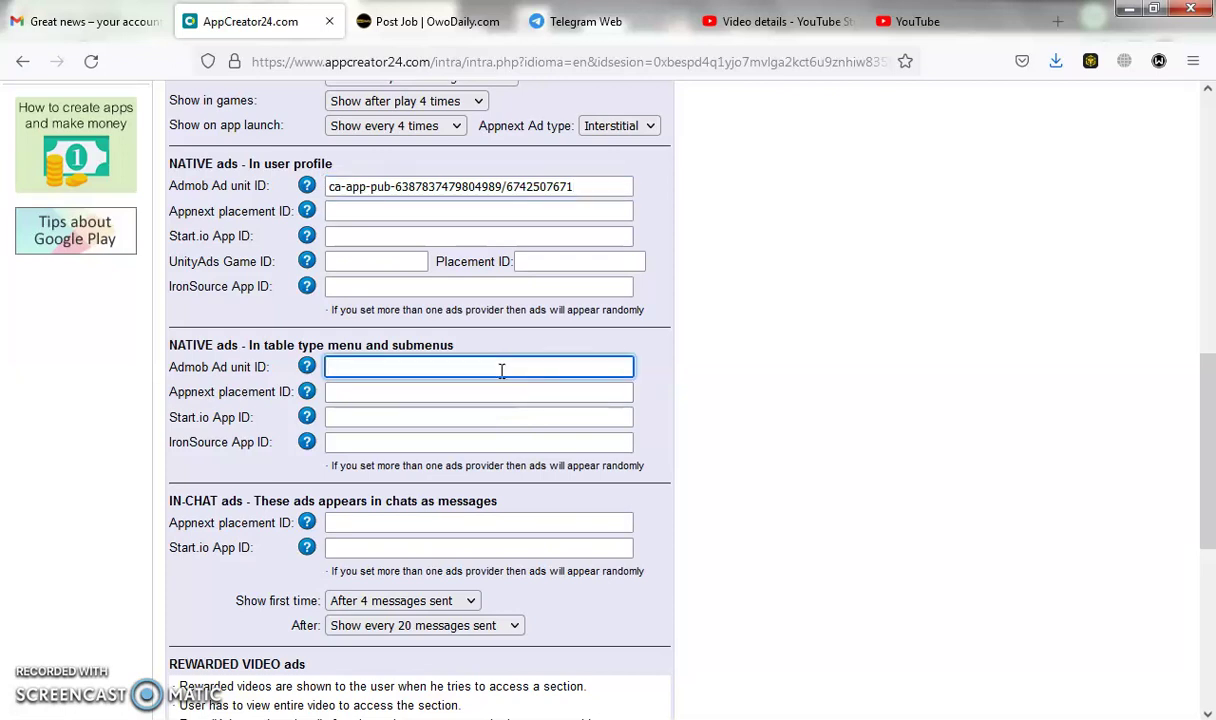
key("ctrl+v")
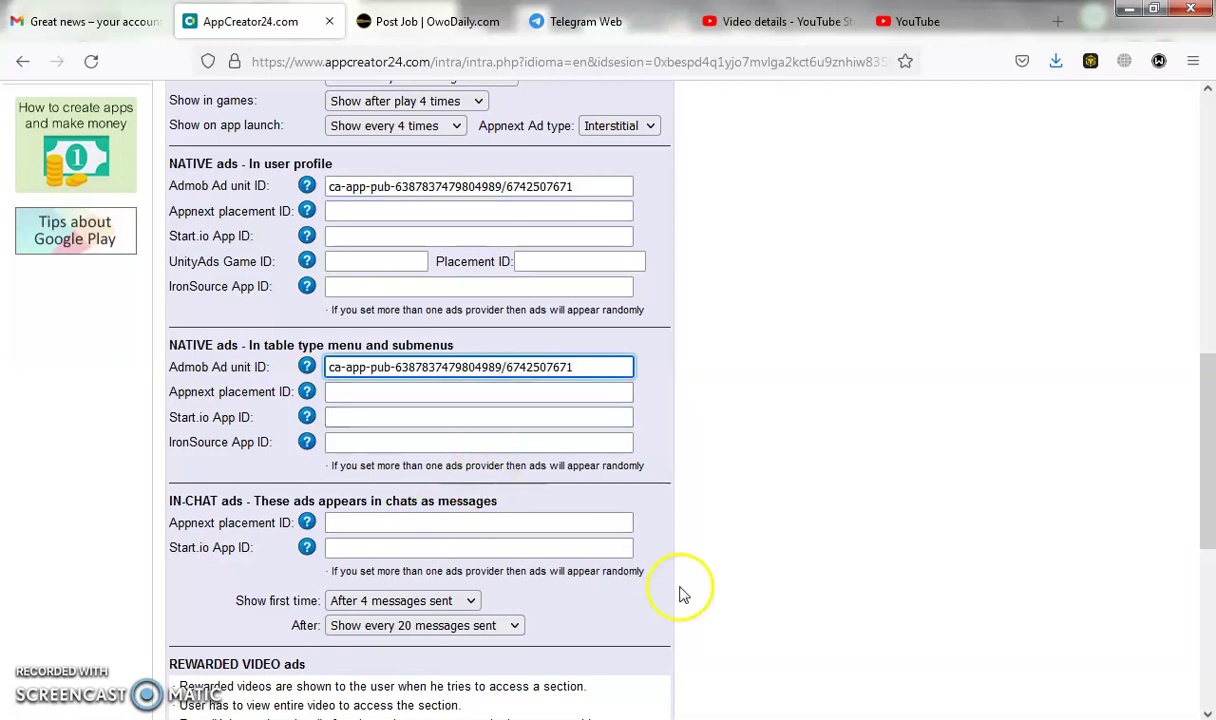
Review the in-chat ads and rewarded video ads sections of the ads form
left_click(1207, 712)
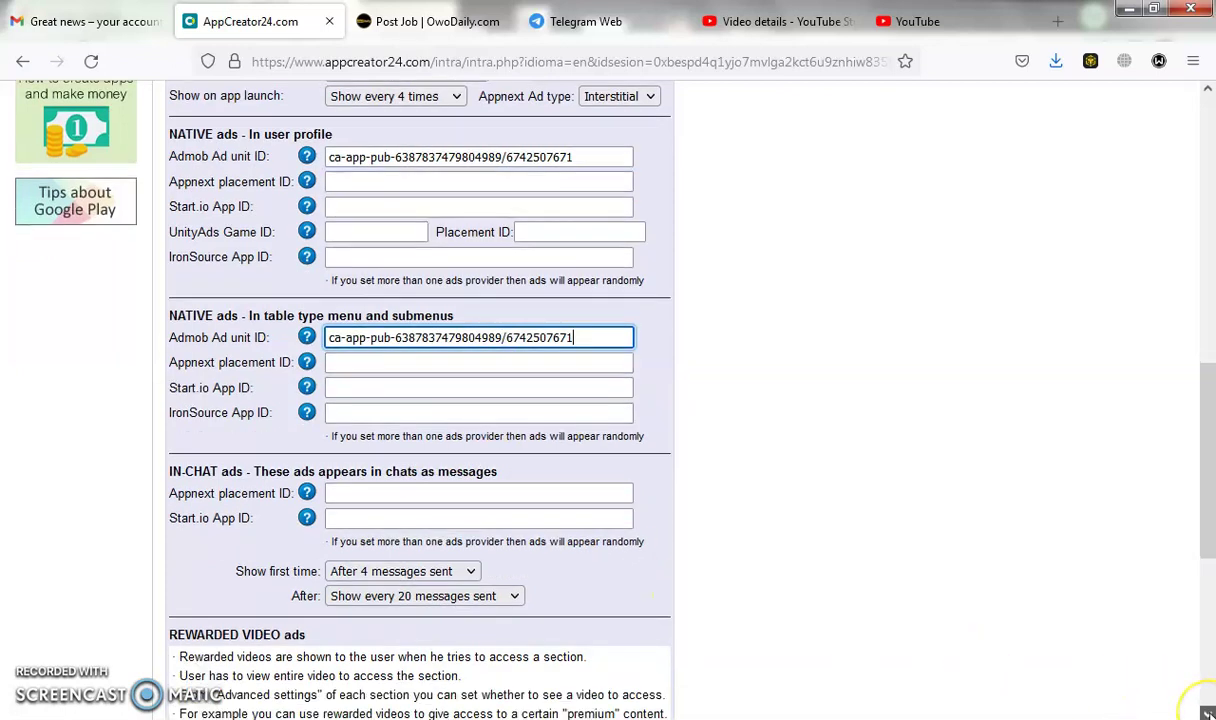
left_click(1207, 712)
left_click(1207, 712)
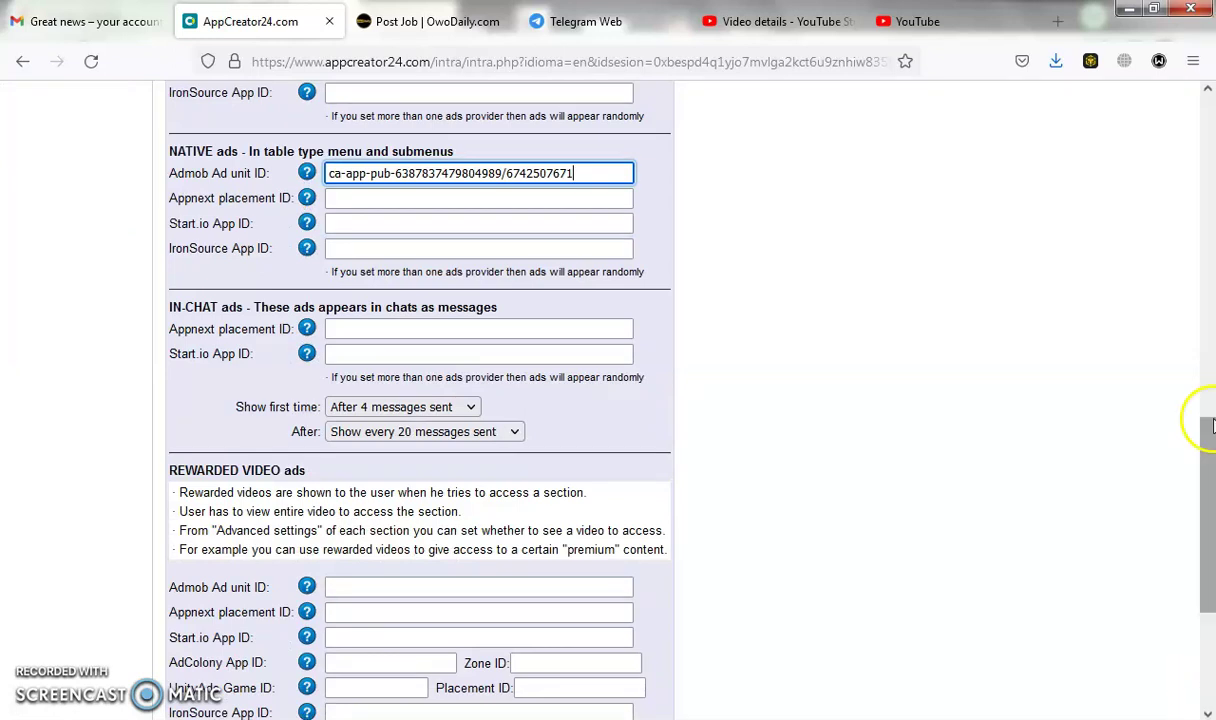
left_click(1207, 90)
left_click(1207, 90)
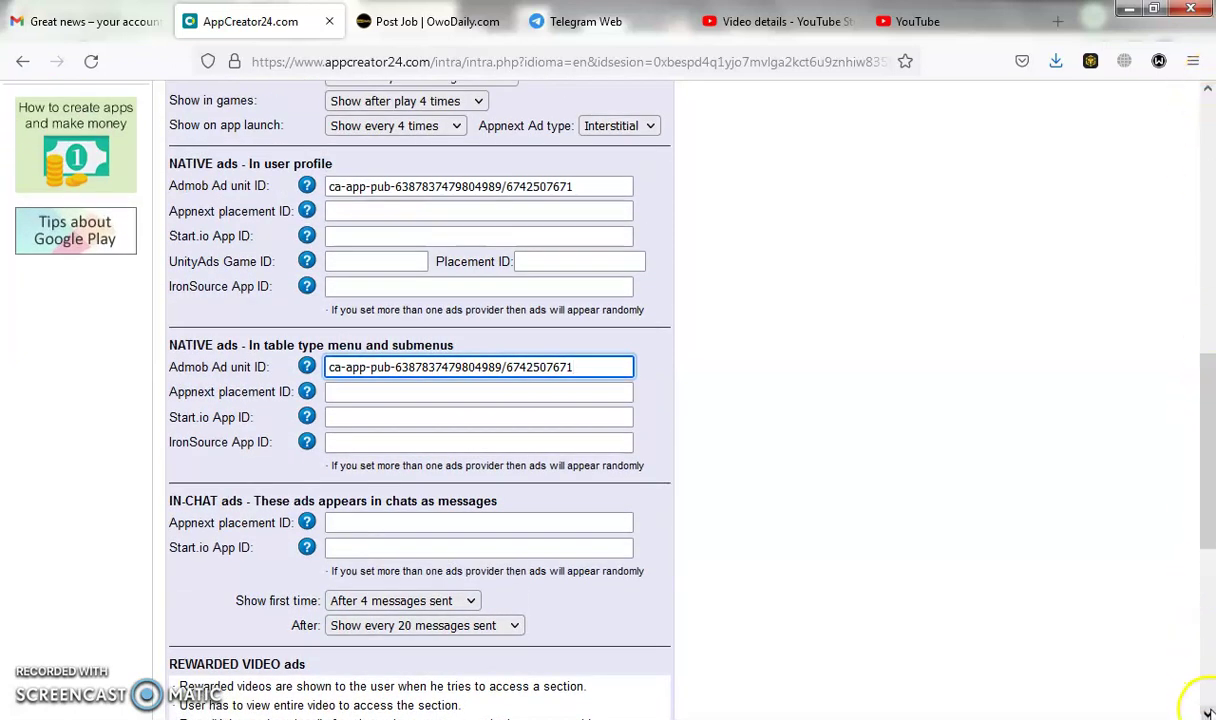
left_click(1208, 714)
left_click(1208, 714)
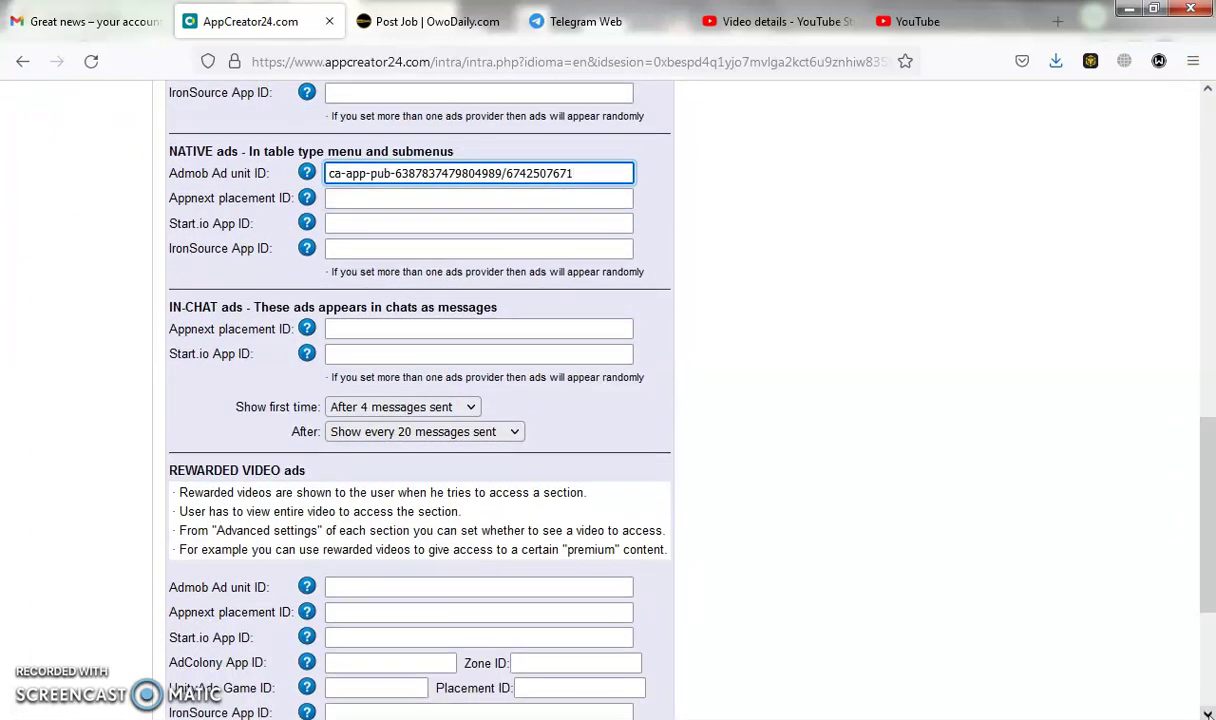
left_click(1208, 714)
left_click(1208, 714)
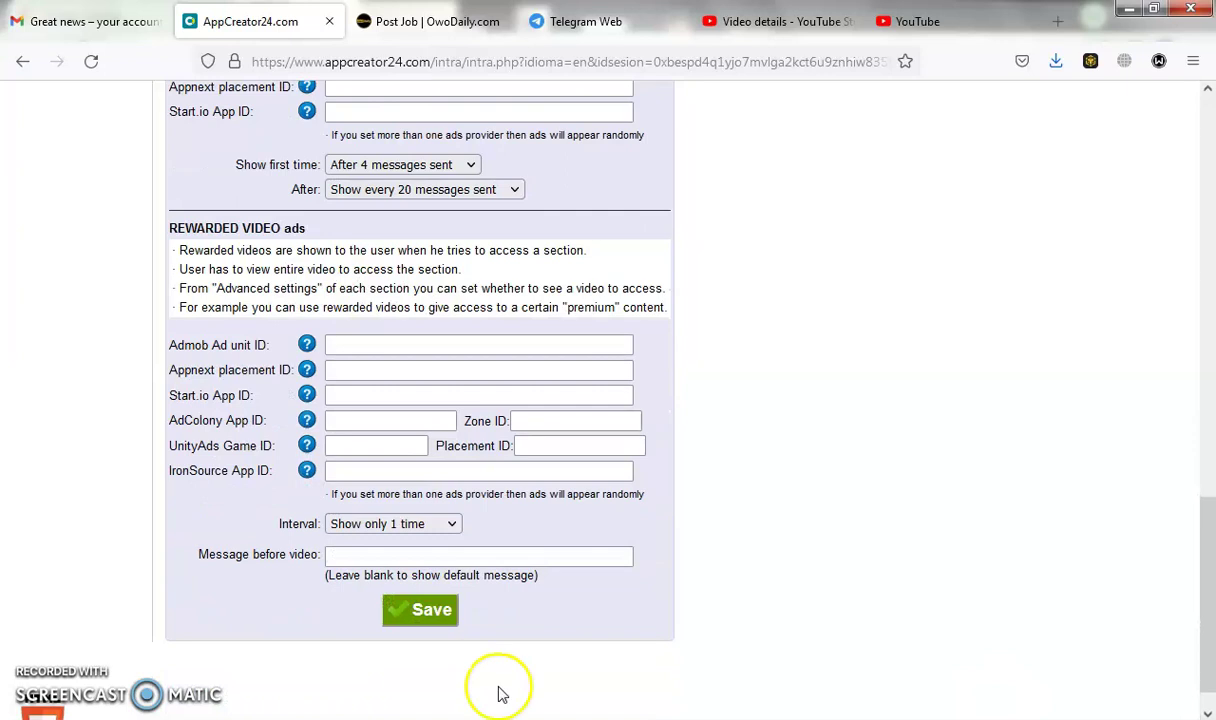
key("alt+Tab")
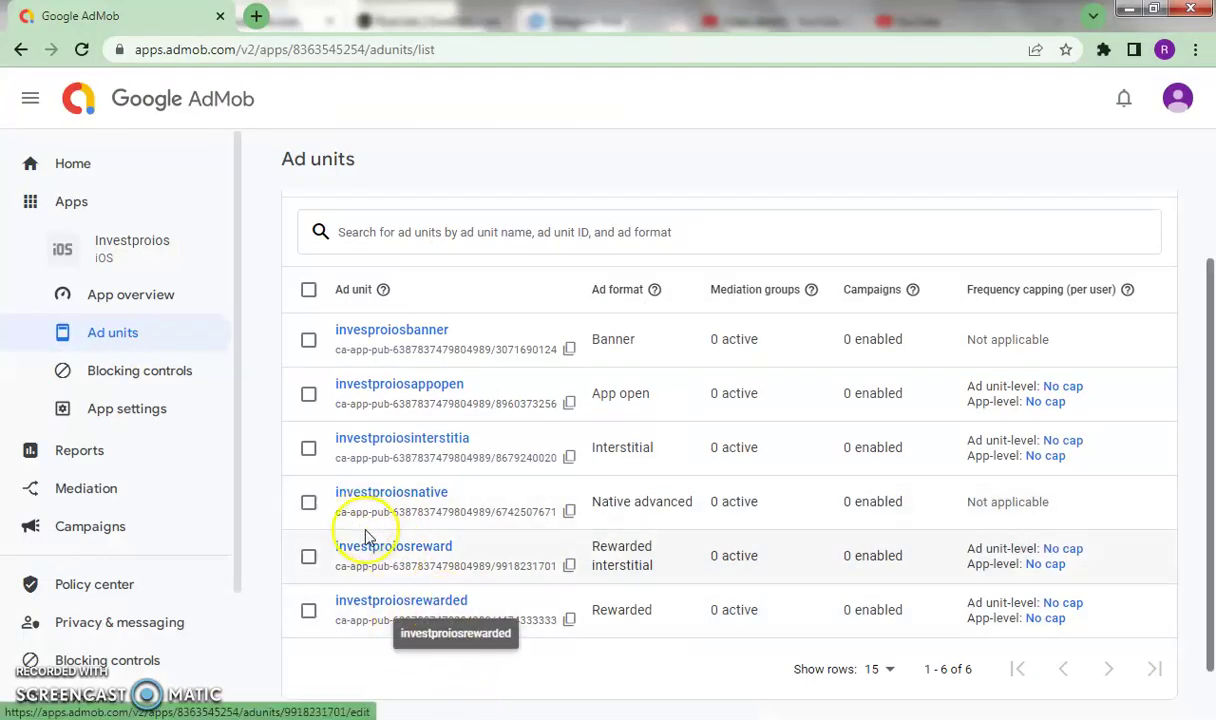
left_click(569, 567)
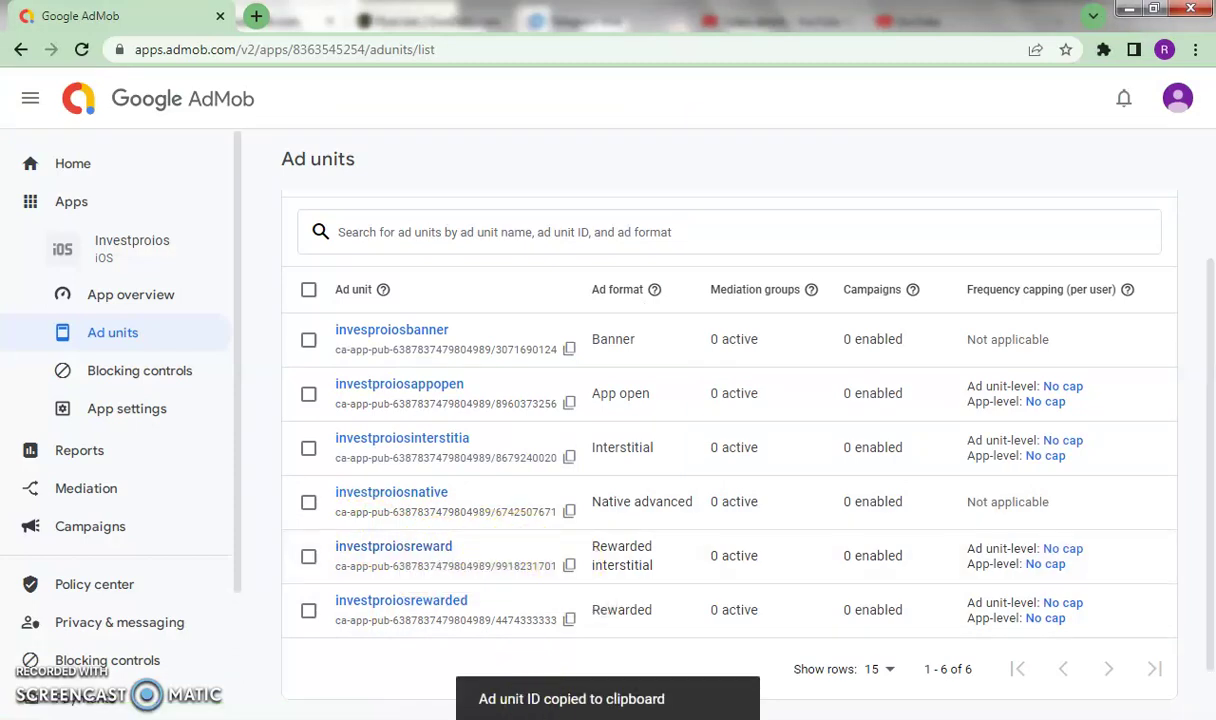
key("alt+Tab")
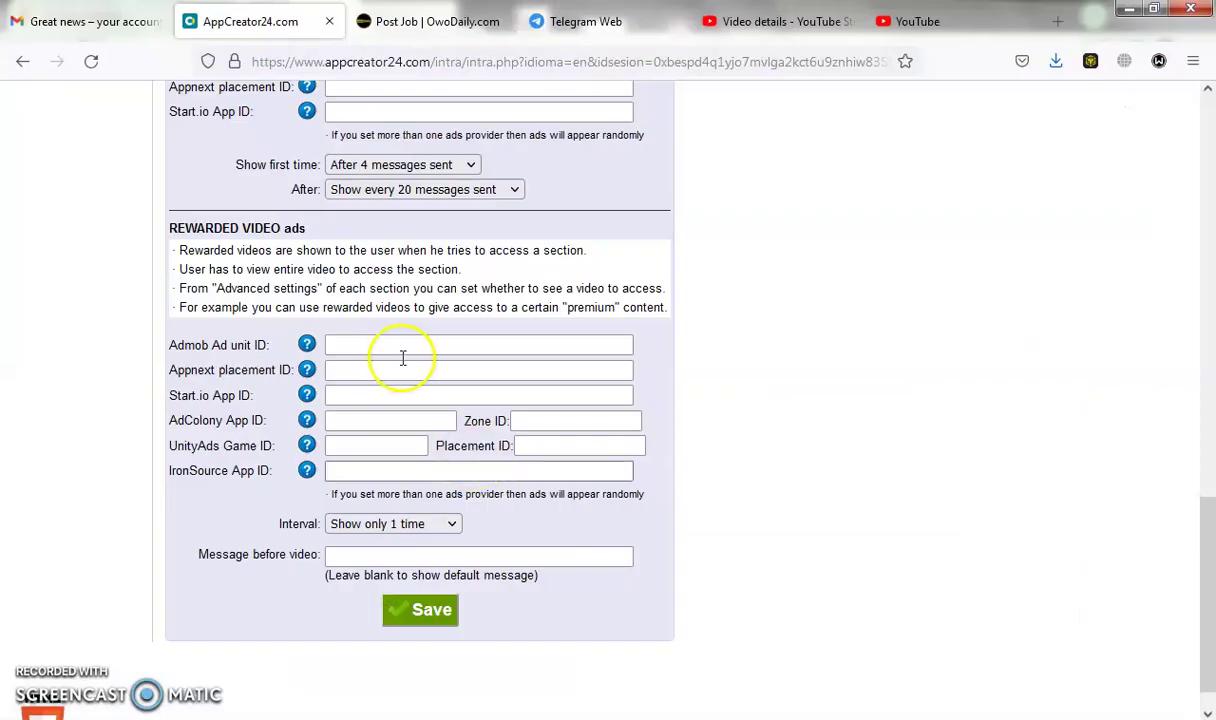
Copy the investproiosrewarded ad unit ID from AdMob into AppCreator24's Admob ad unit ID for rewarded video ads and save the ads settings
left_click(363, 345)
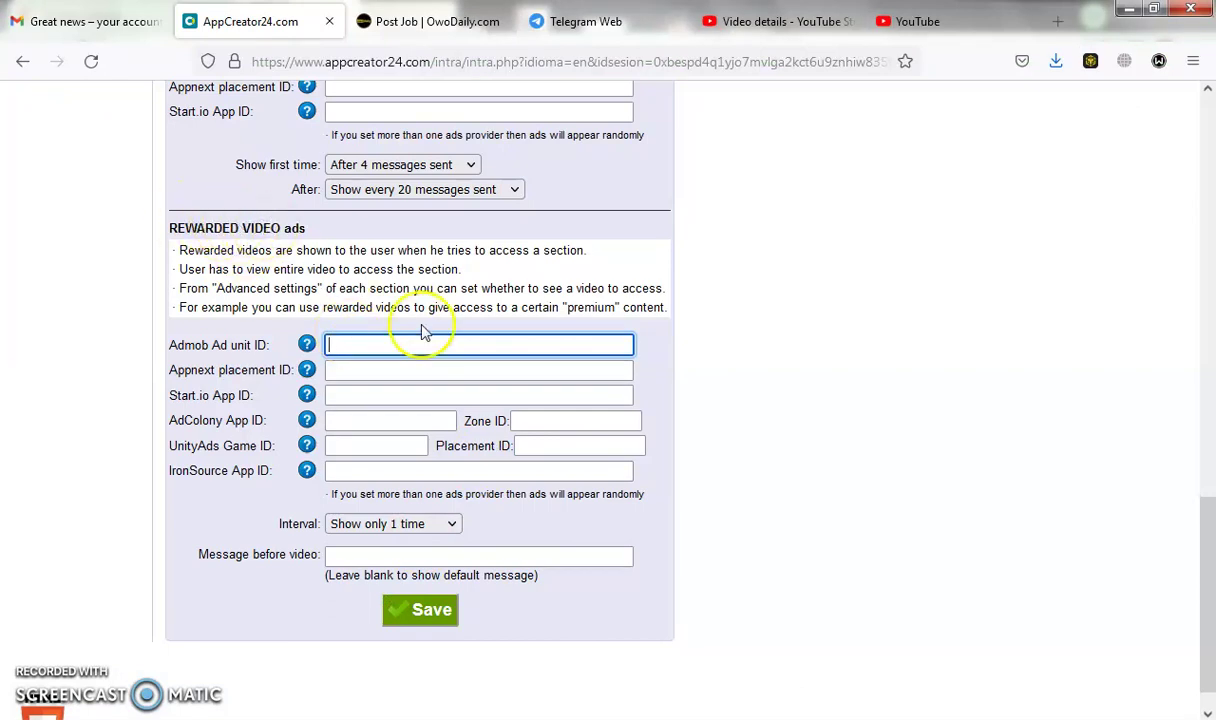
key("alt+Tab")
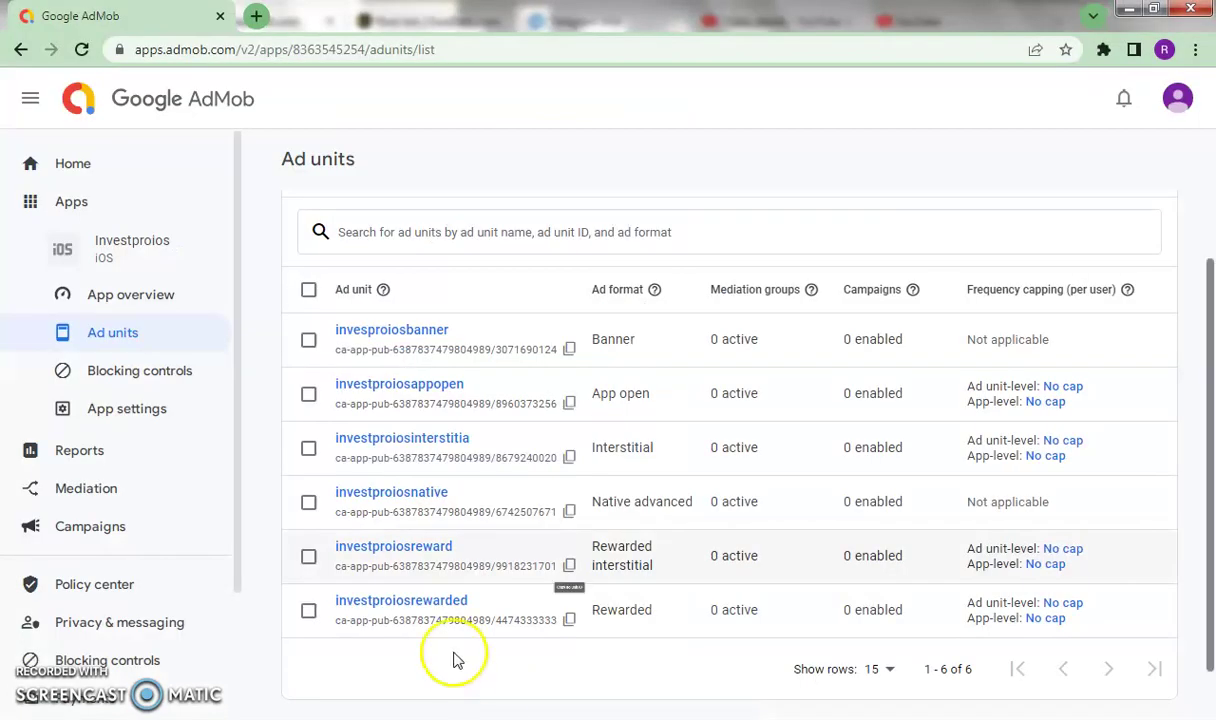
left_click(568, 622)
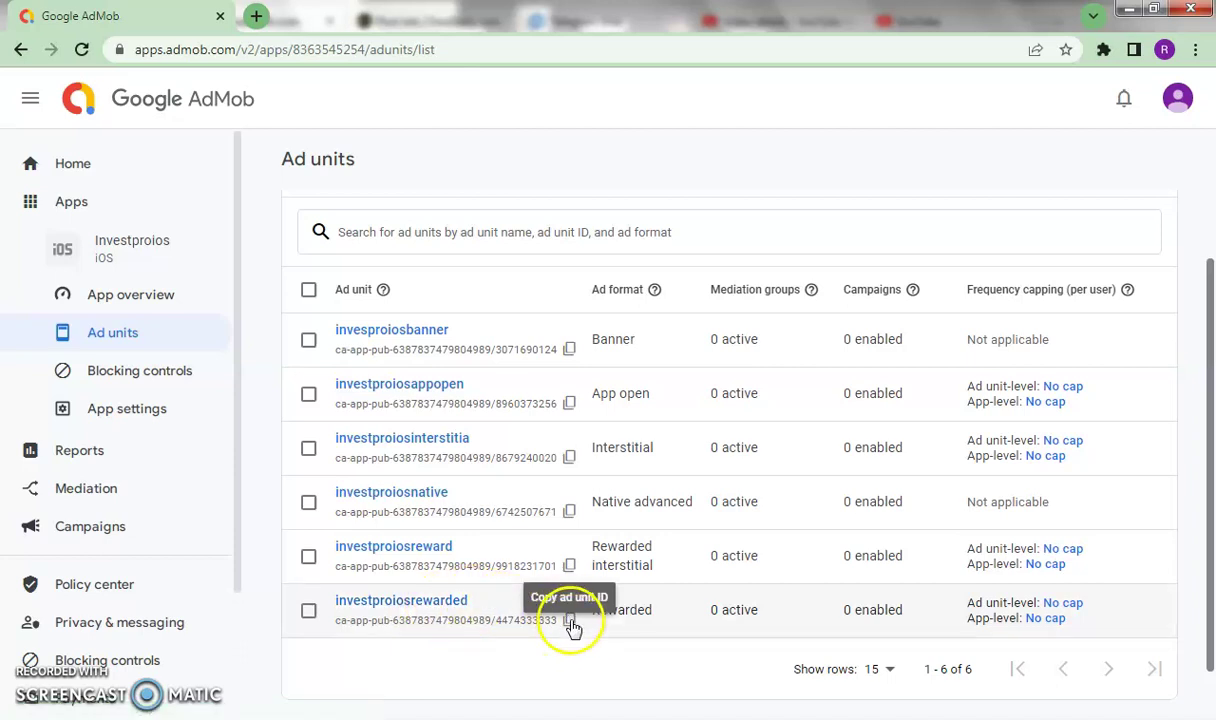
left_click(570, 621)
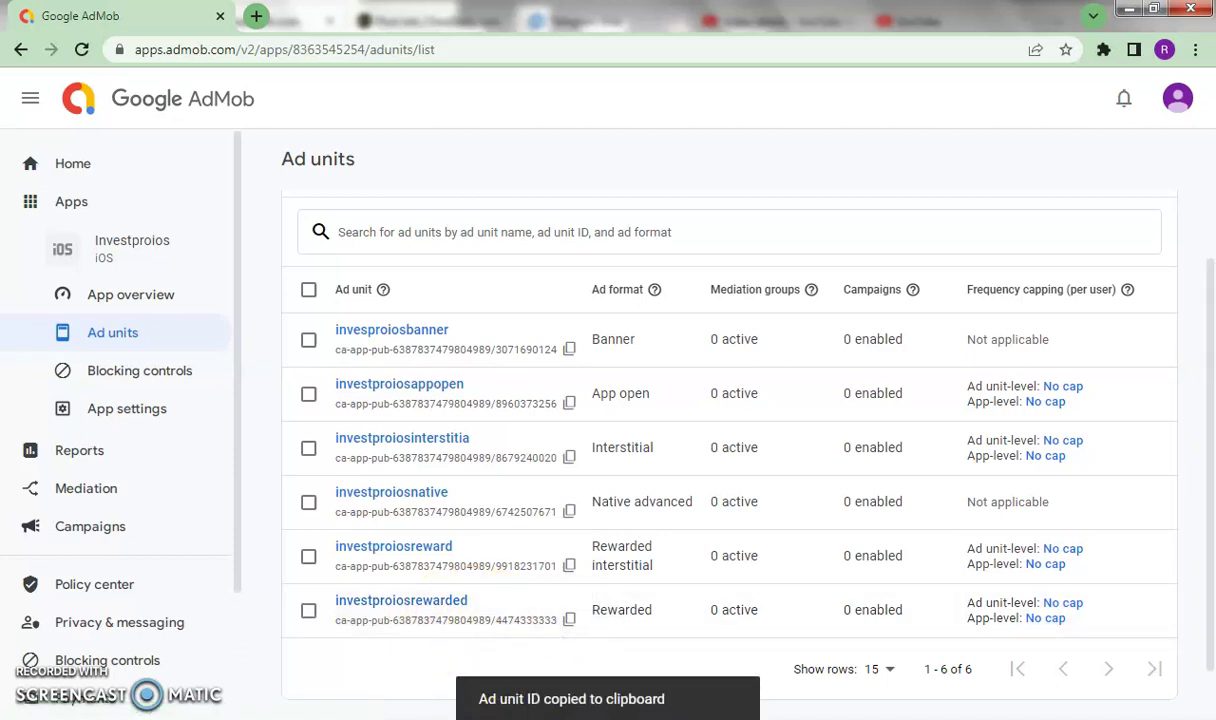
key("alt+Tab")
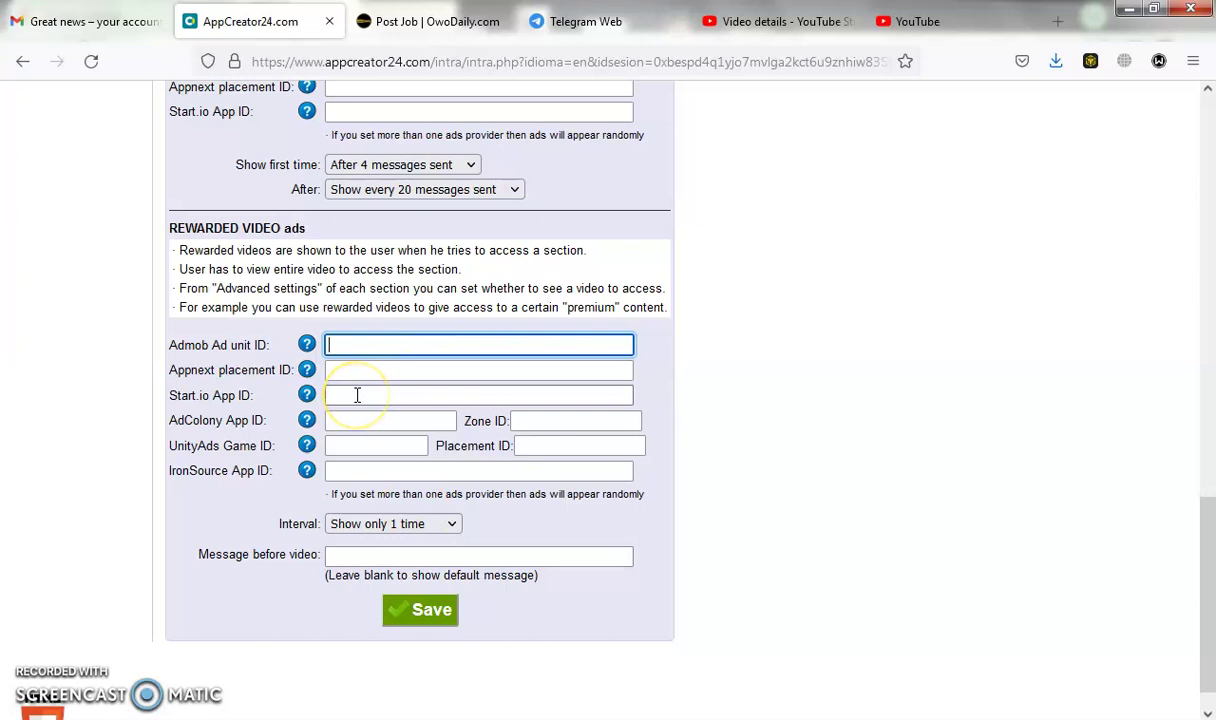
key("ctrl+v")
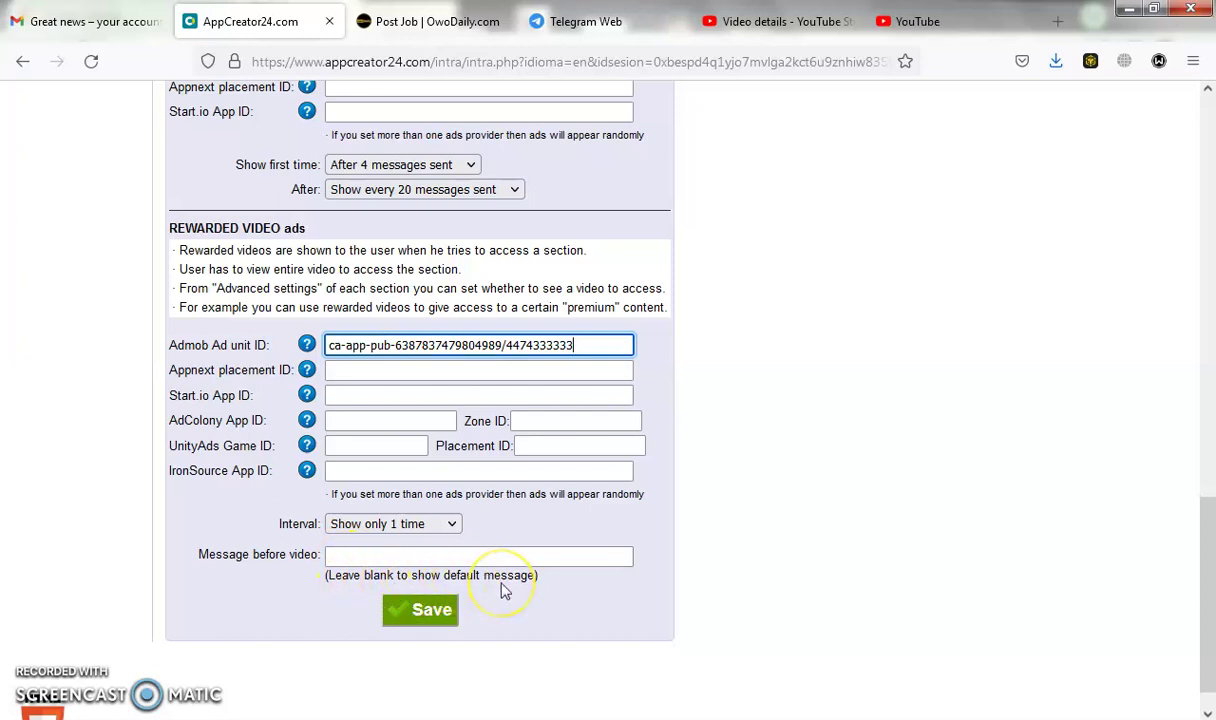
left_click(421, 620)
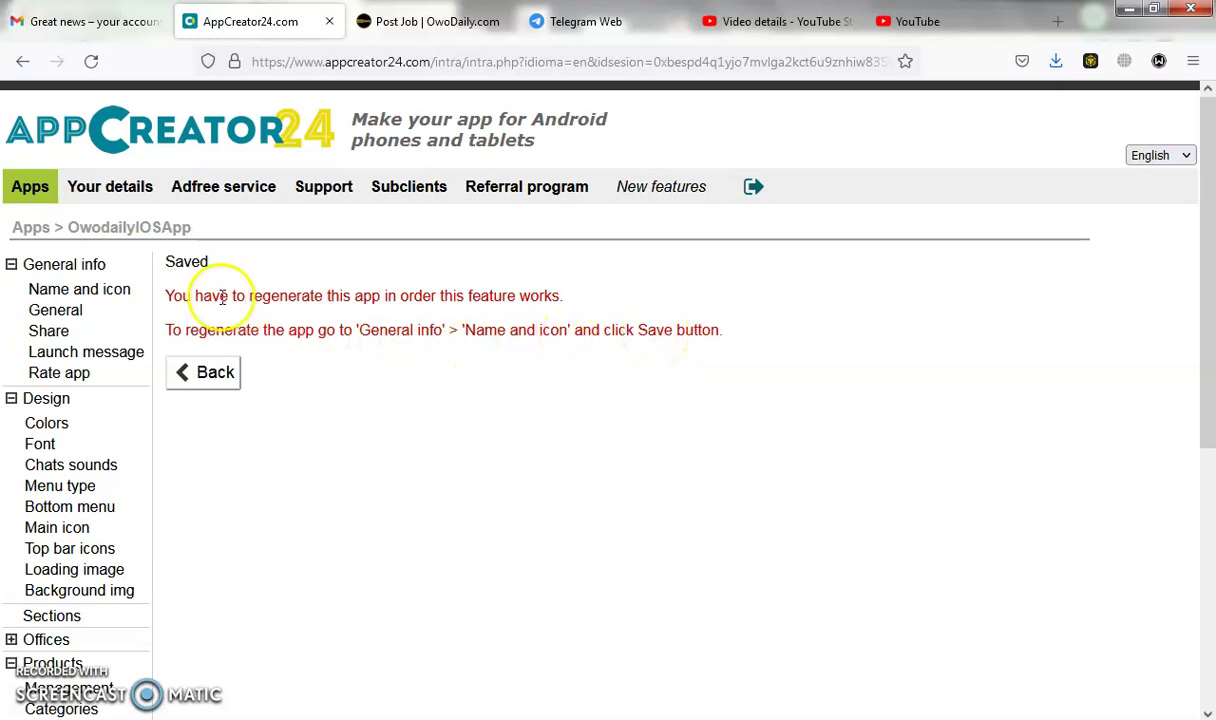
Open the name and icon settings of OwodailyIOSApp and go to the empty Admob App ID field
left_click(52, 315)
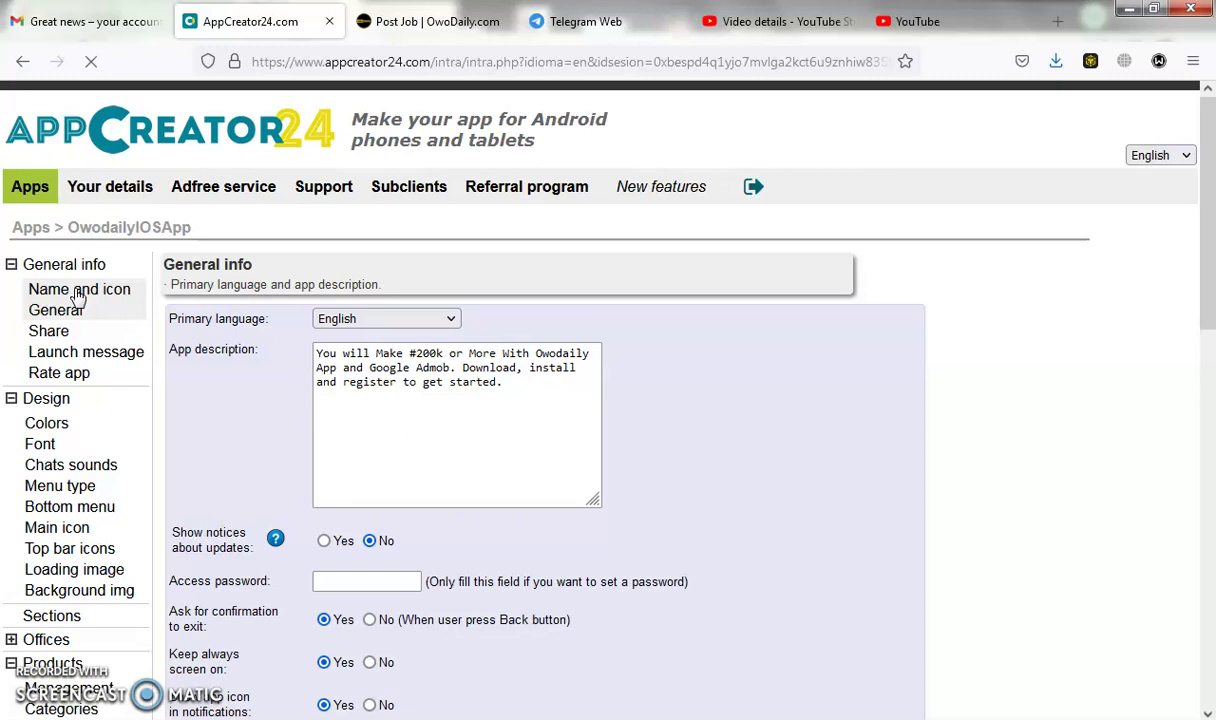
left_click(78, 296)
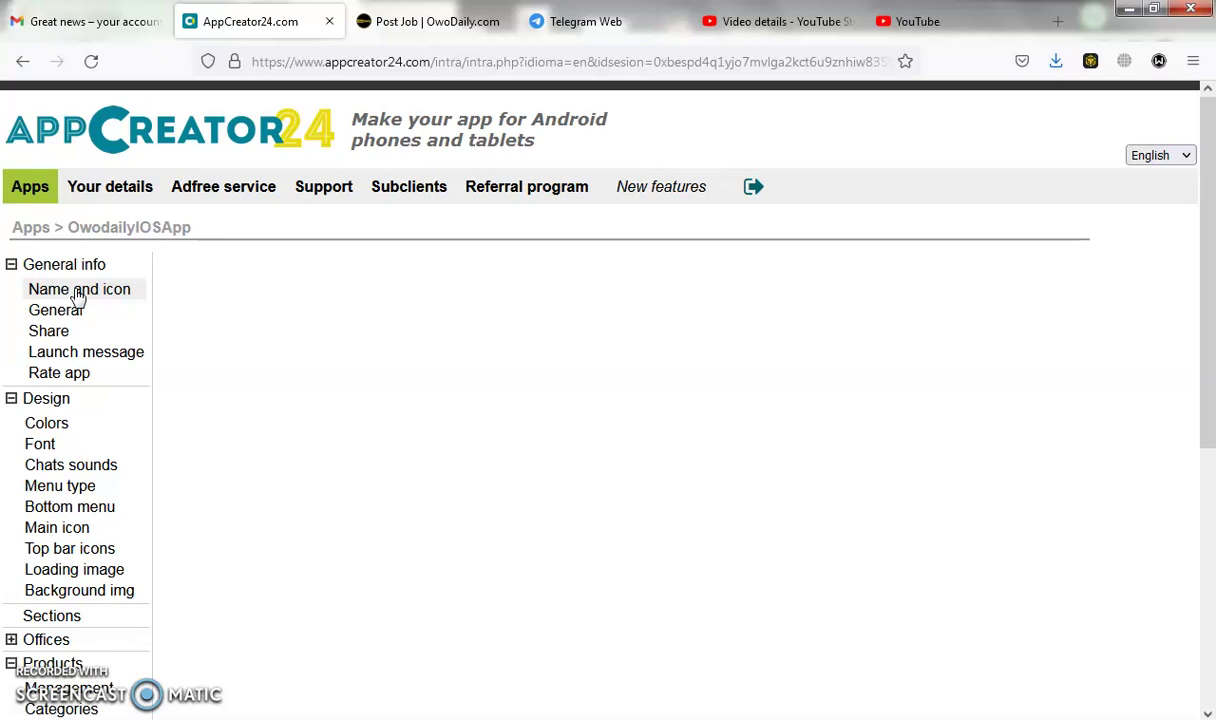
left_click(80, 292)
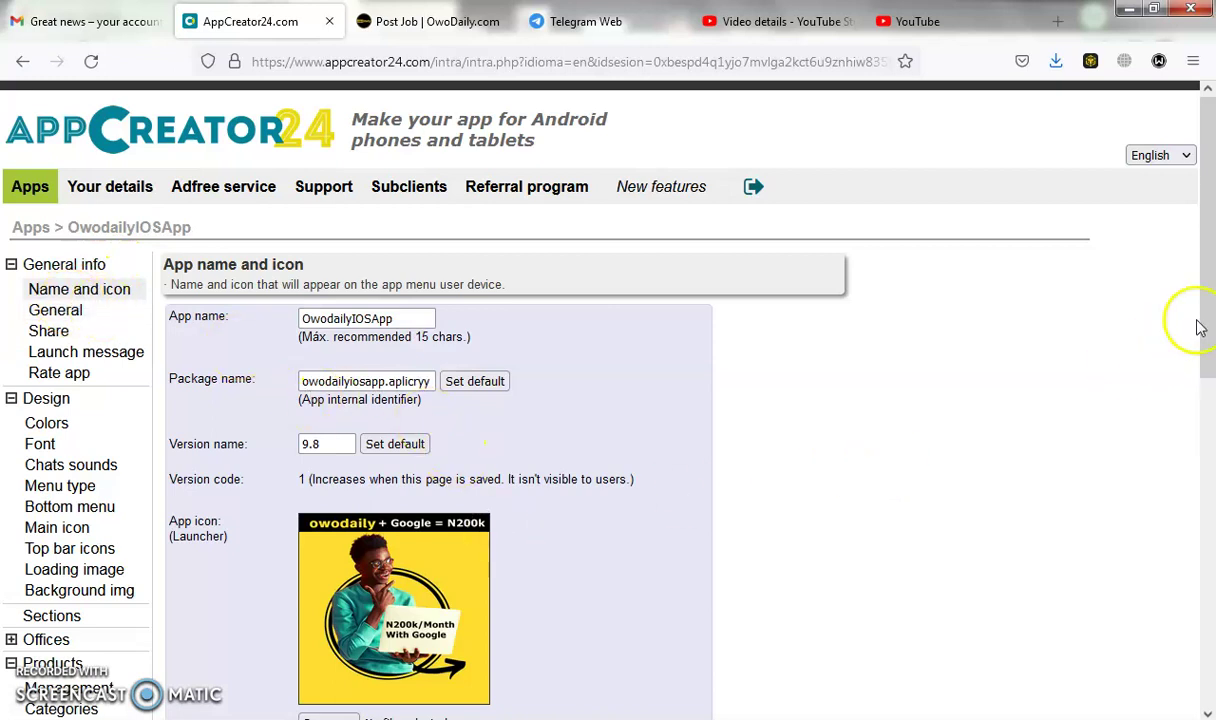
left_click_drag(1203, 318, 1210, 640)
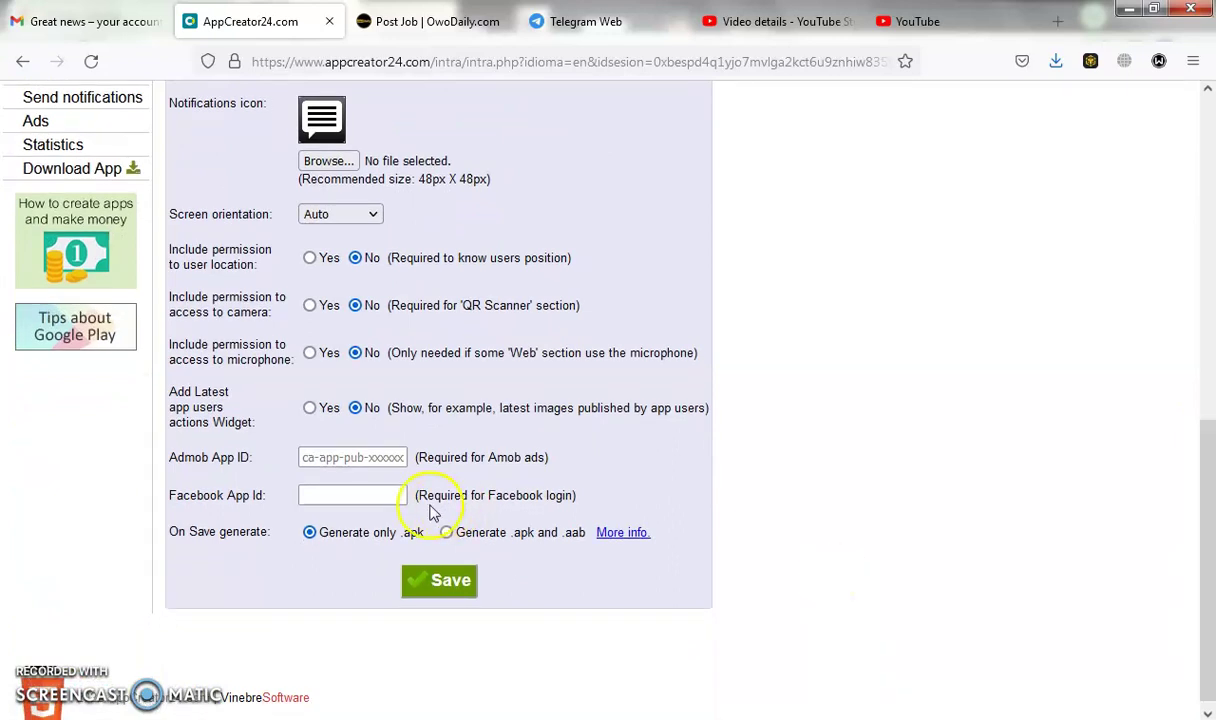
left_click(355, 457)
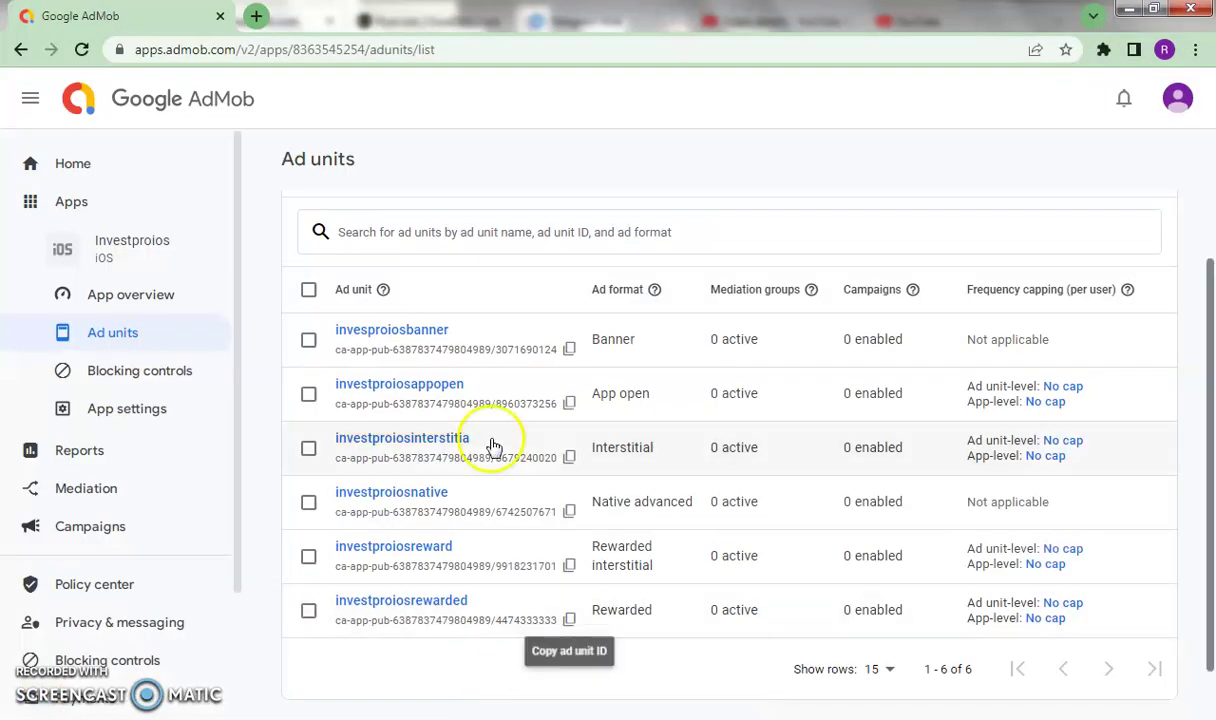
Switch to AdMob and copy the app ID of the Investproios iOS app from the list of all apps
left_click(120, 296)
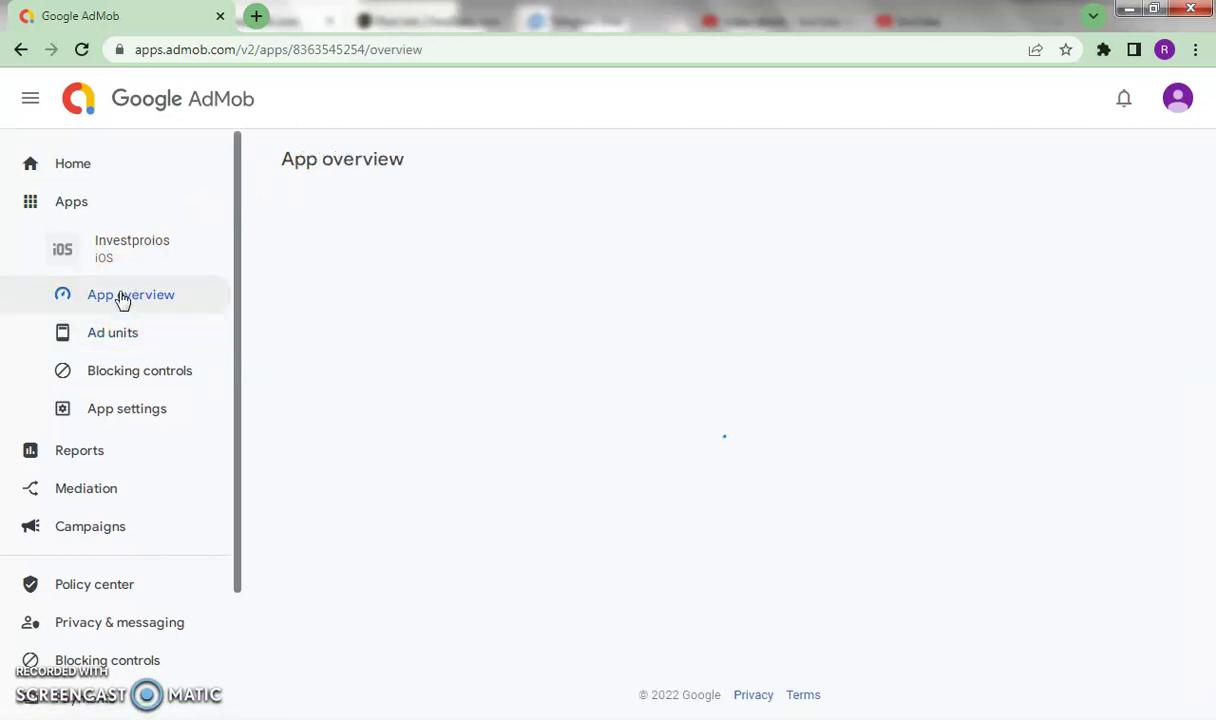
left_click(70, 207)
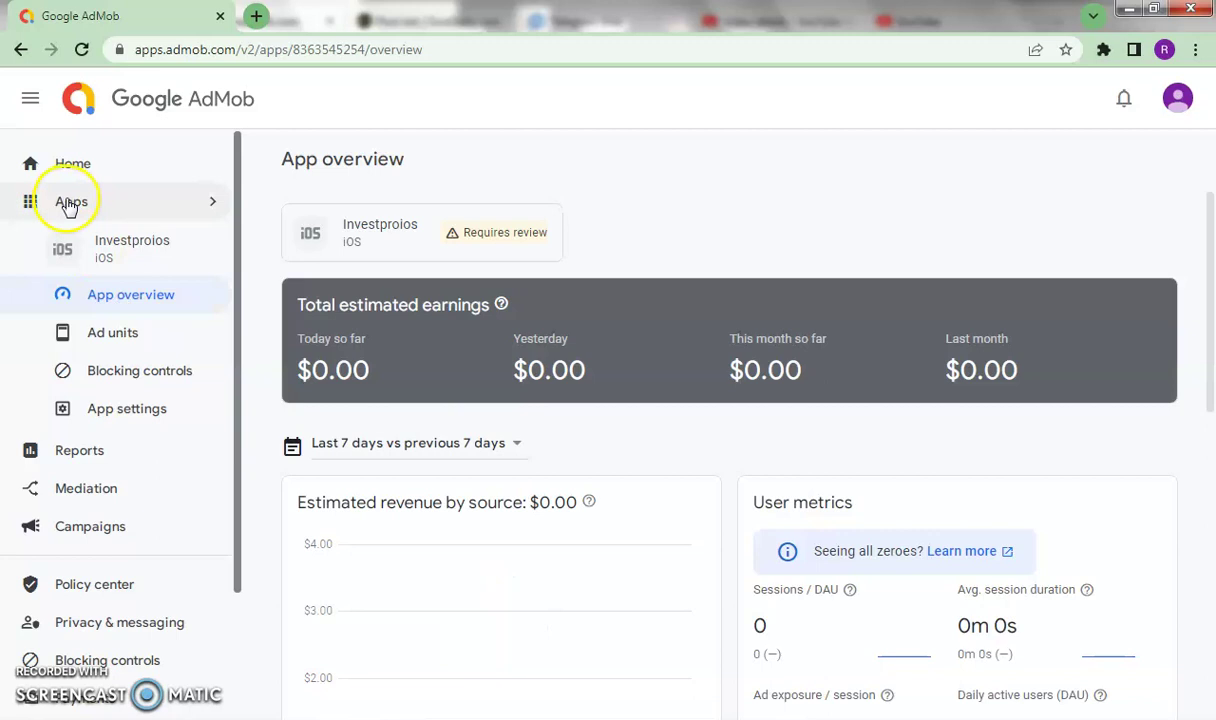
left_click(476, 331)
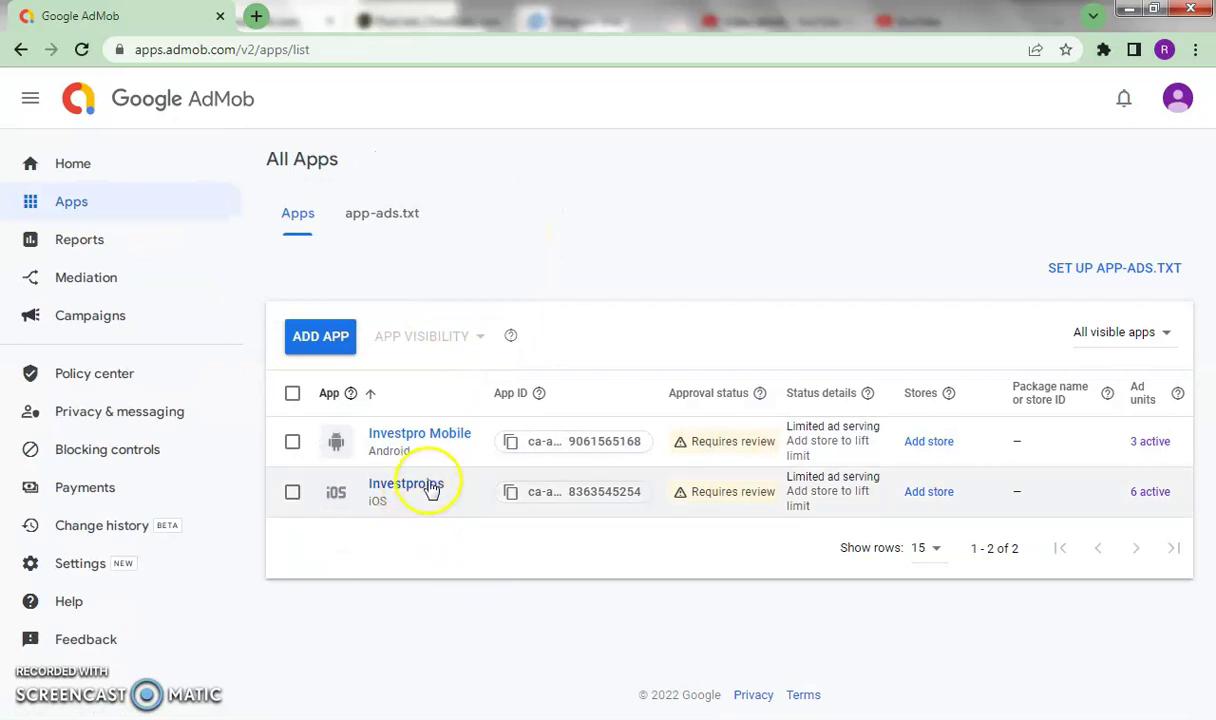
left_click(511, 497)
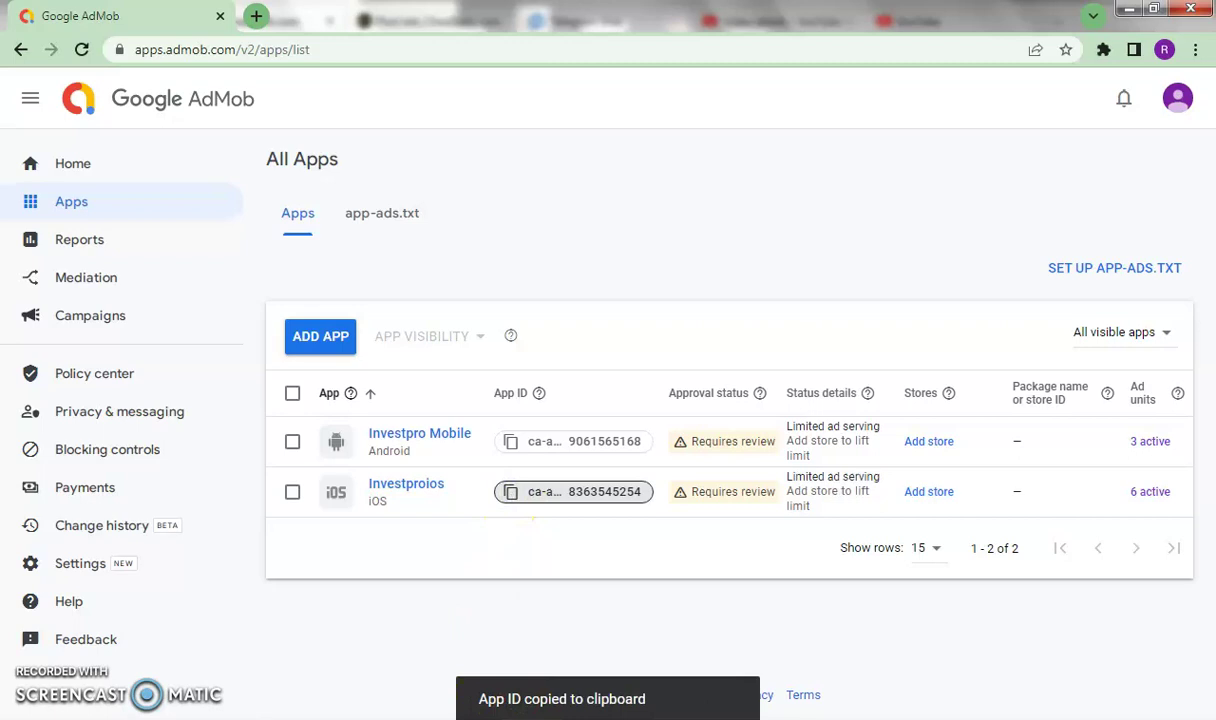
Paste the copied ID as the Admob App ID in AppCreator24, then save and regenerate the app
key("alt+Tab")
left_click(355, 457)
key("ctrl+v")
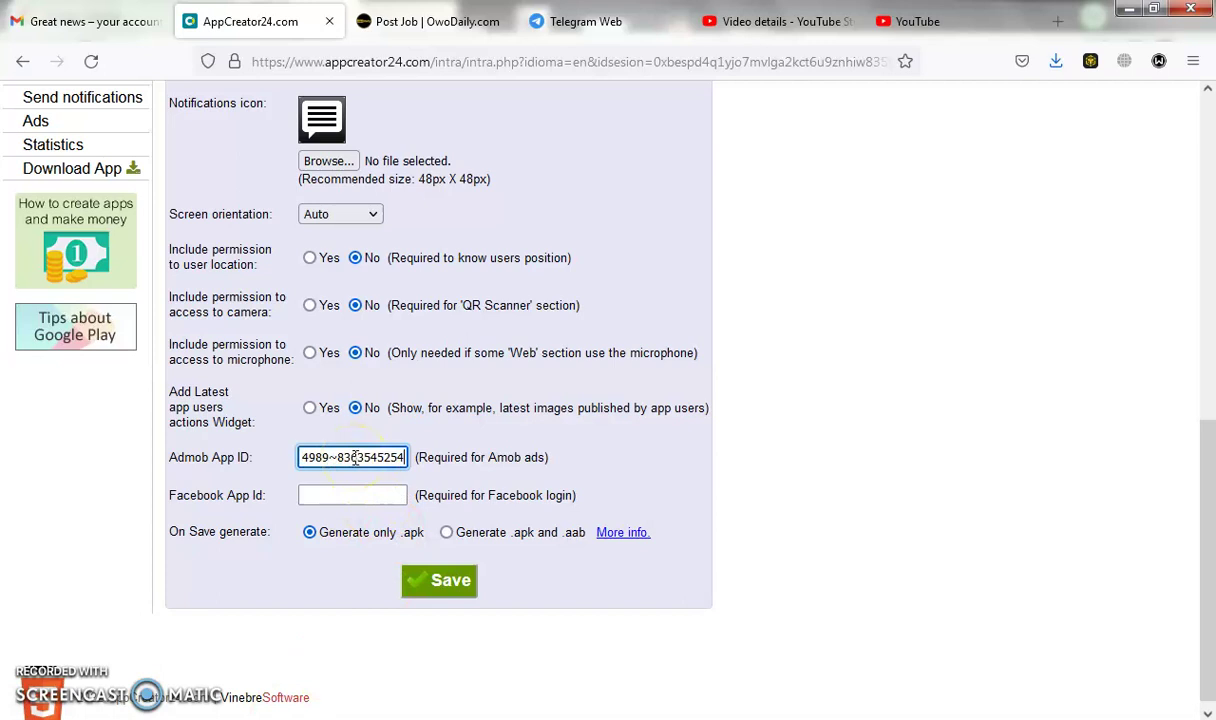
left_click(440, 586)
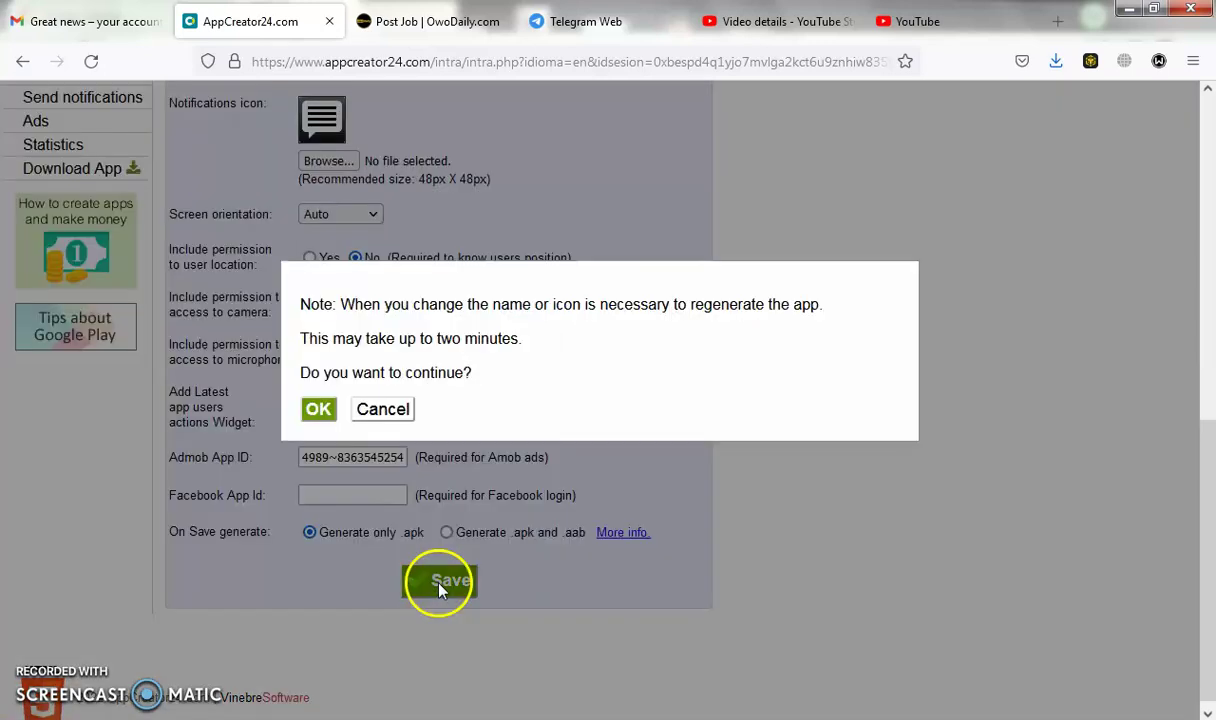
left_click(319, 410)
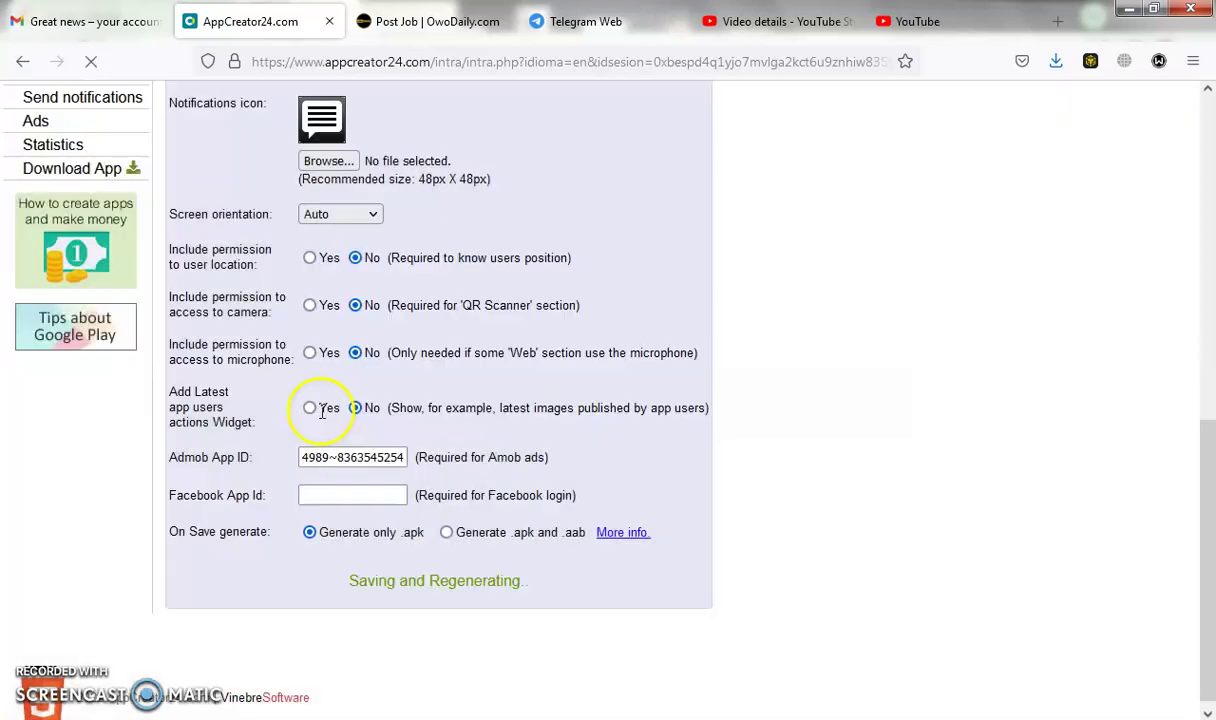
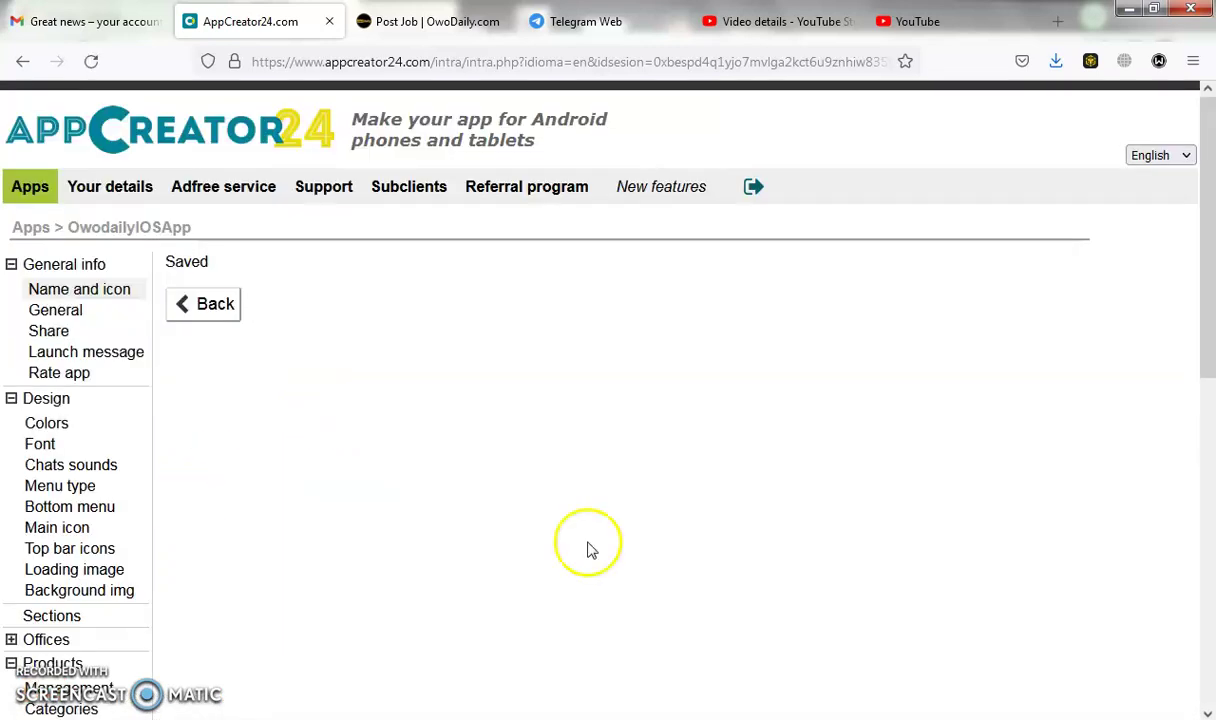
Check whether the regenerated app is available on its download page, then close that page
left_click_drag(1207, 300, 1208, 508)
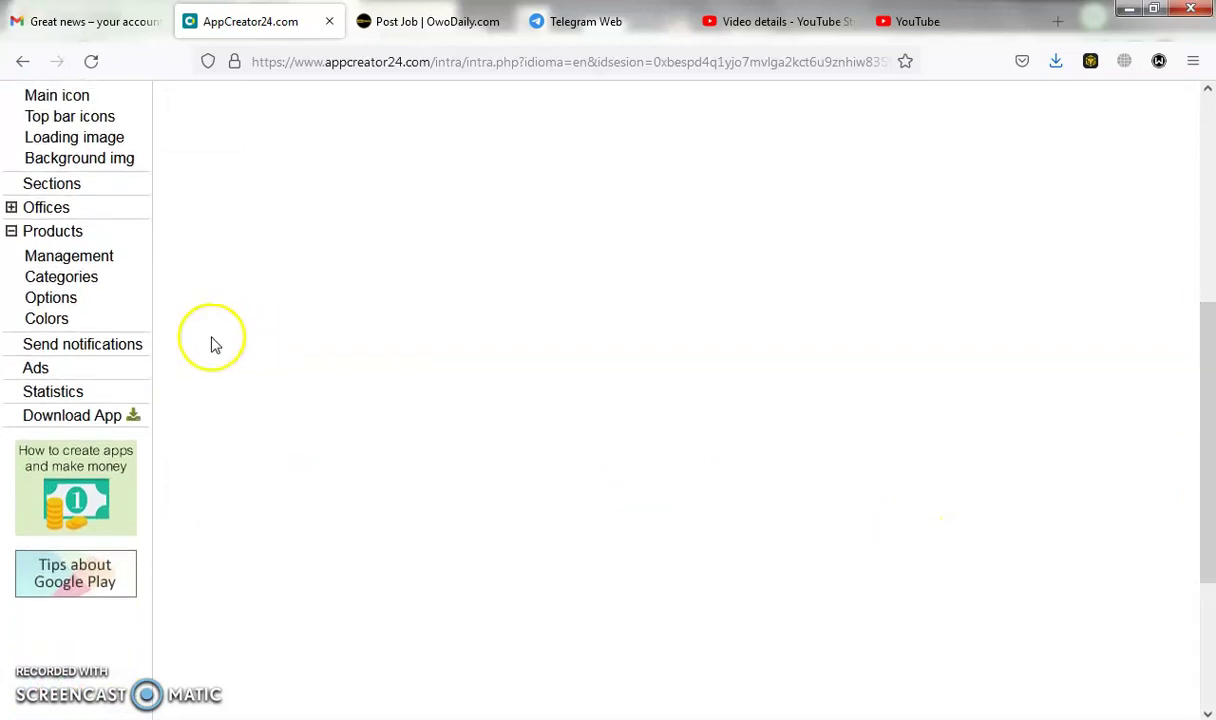
left_click(73, 419)
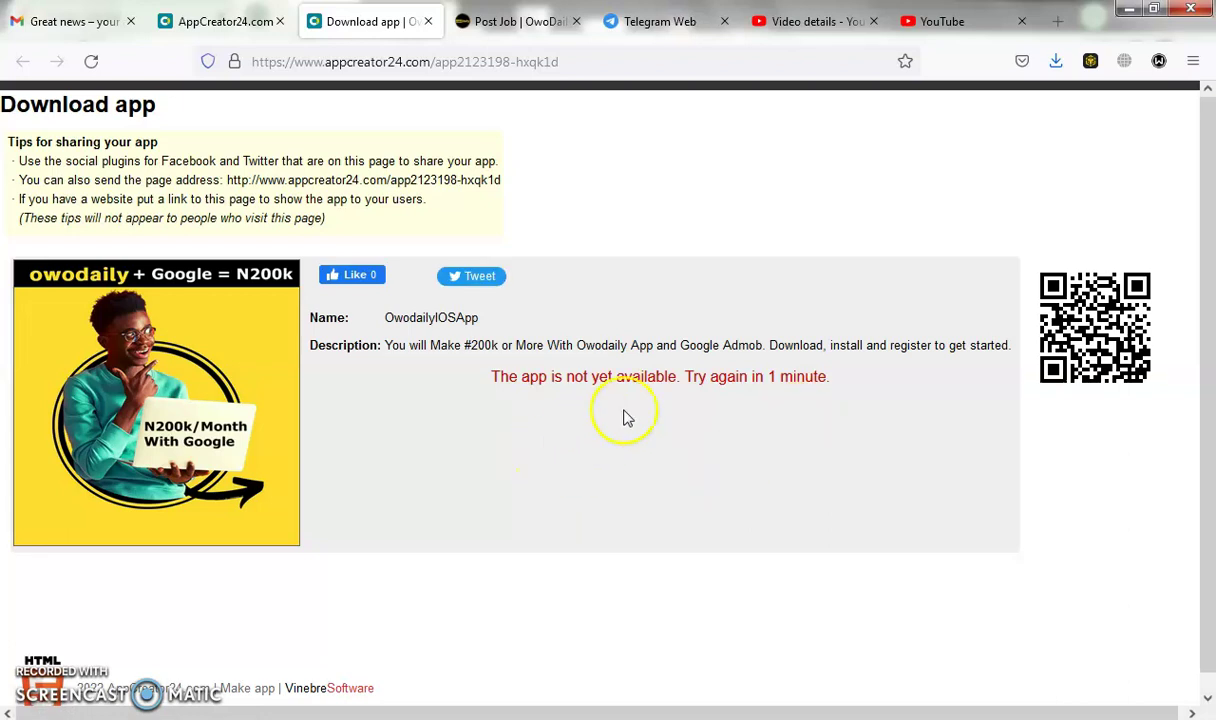
left_click(237, 24)
left_click(380, 22)
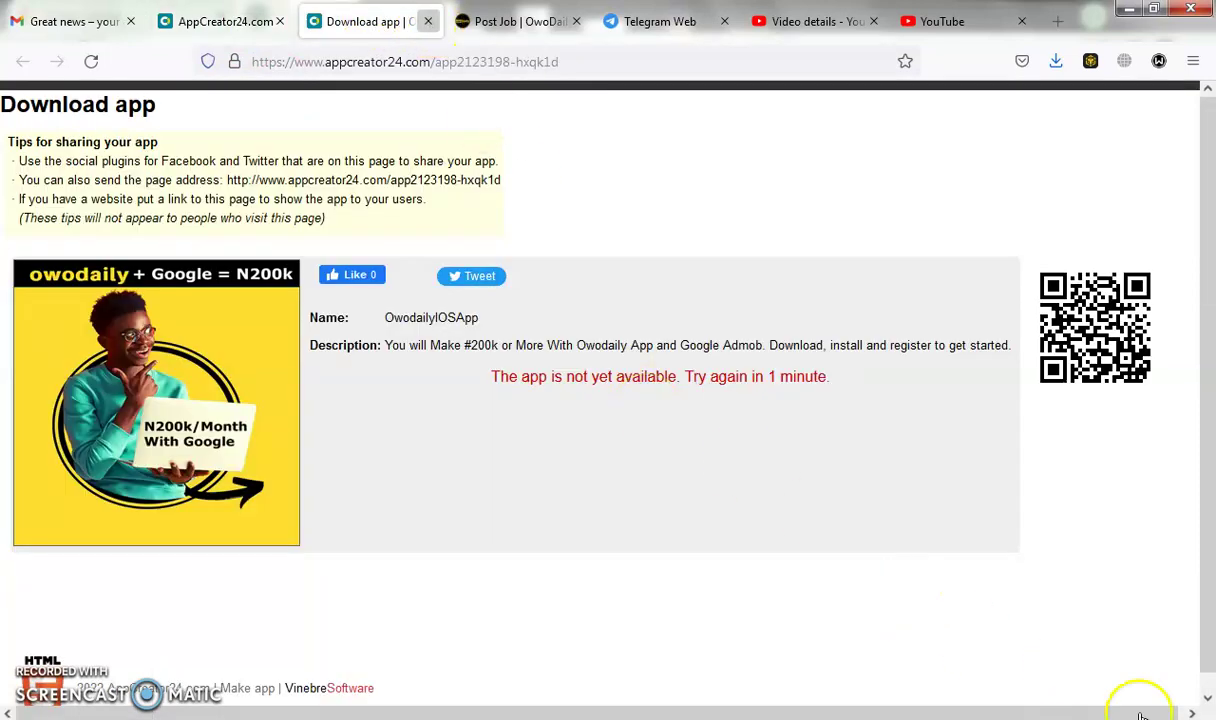
key("ctrl+w")
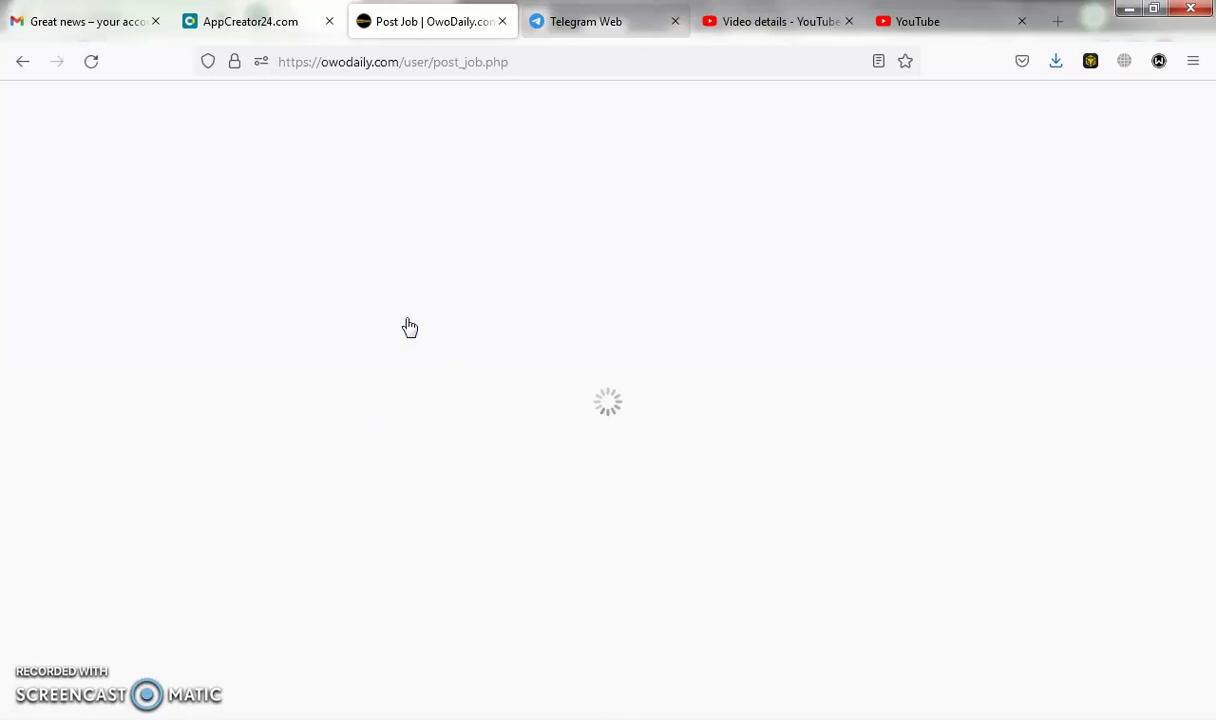
Review the N200K/Month With Google+Owodaily App Telegram group and the job title, details, link and worker settings in OwoDaily's job posting form
key("ctrl+Tab")
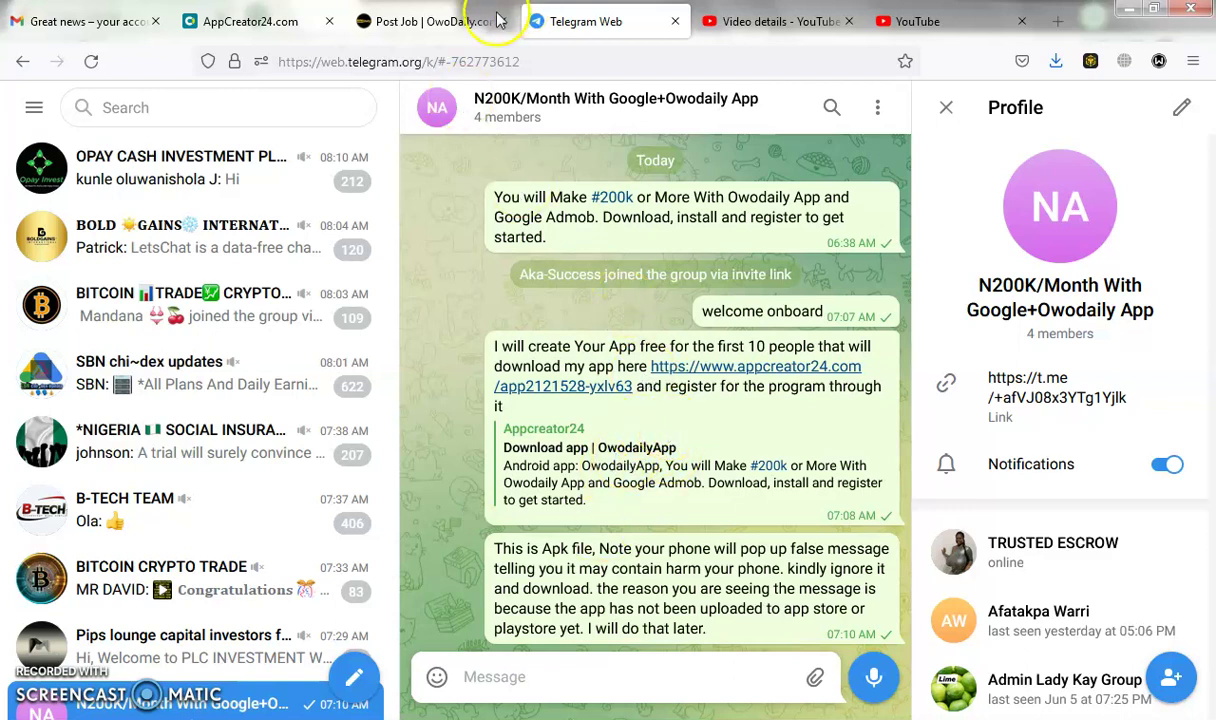
left_click(430, 21)
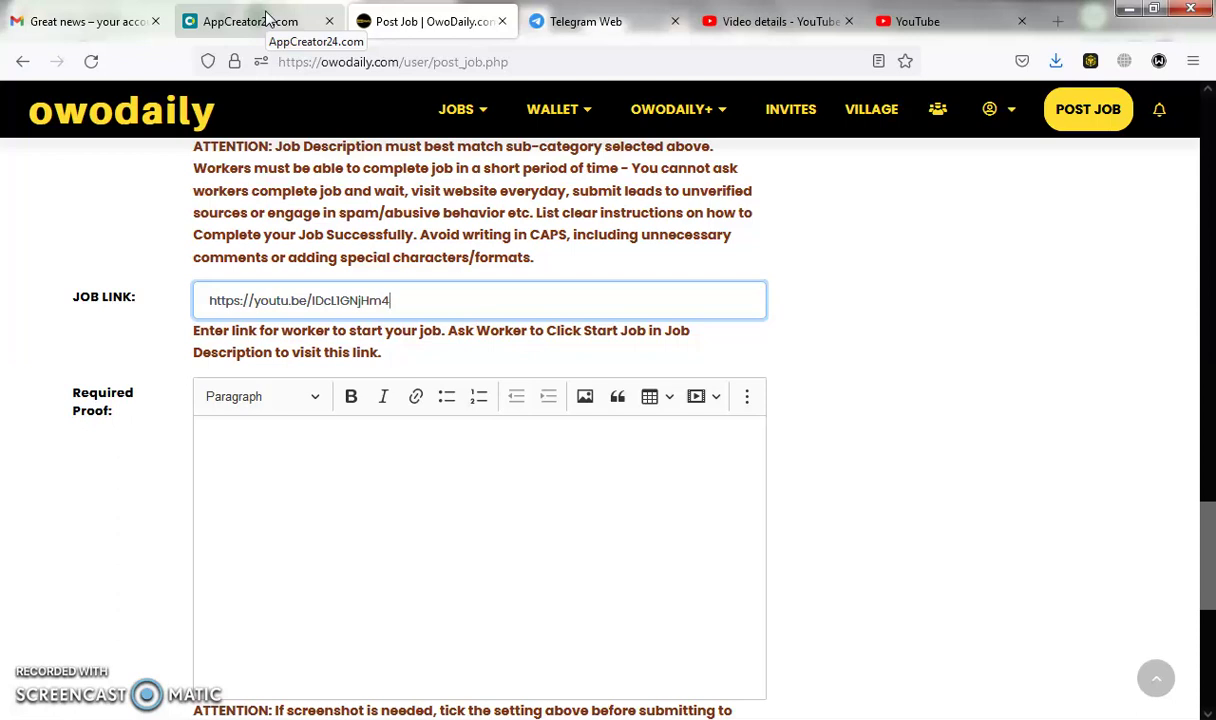
left_click(466, 109)
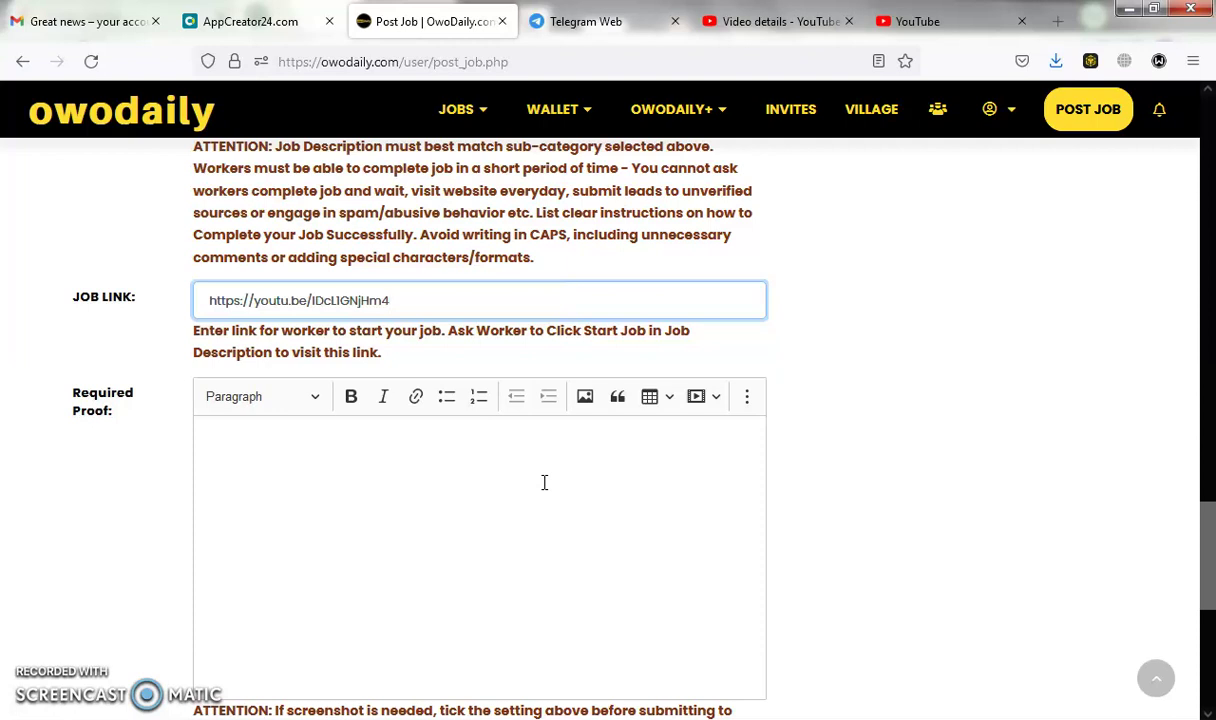
mouse_move(680, 120)
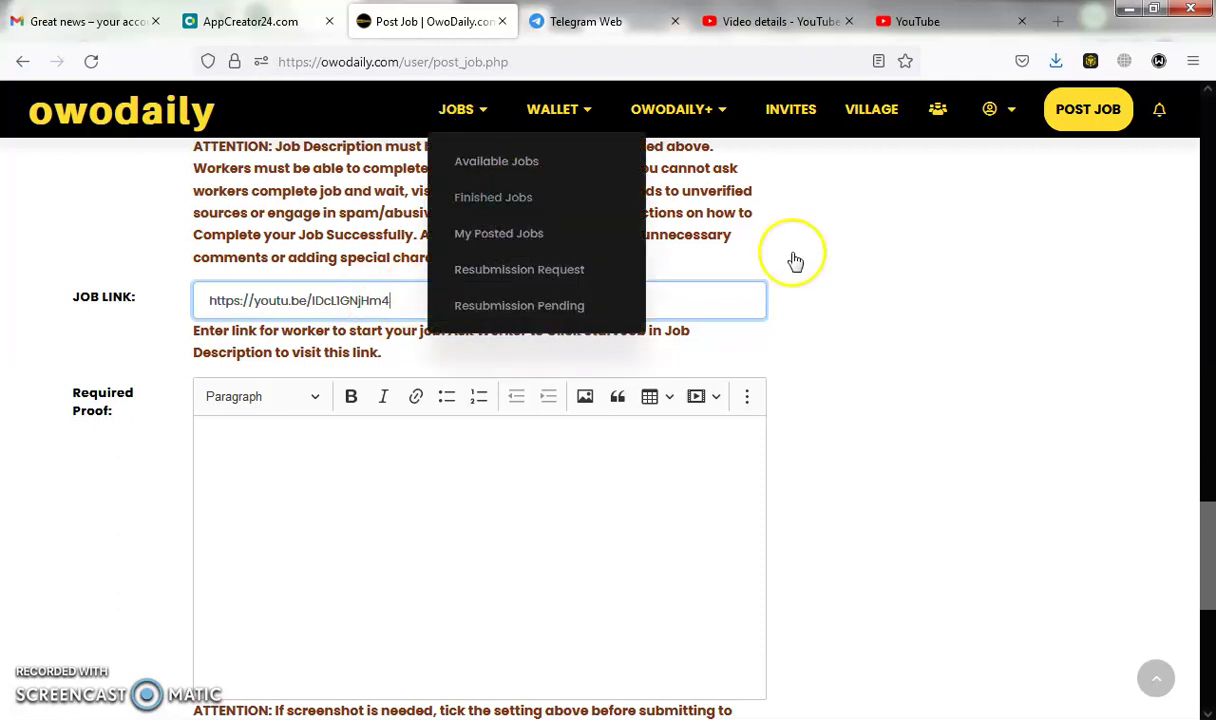
scroll(1208, 550, "up", 3)
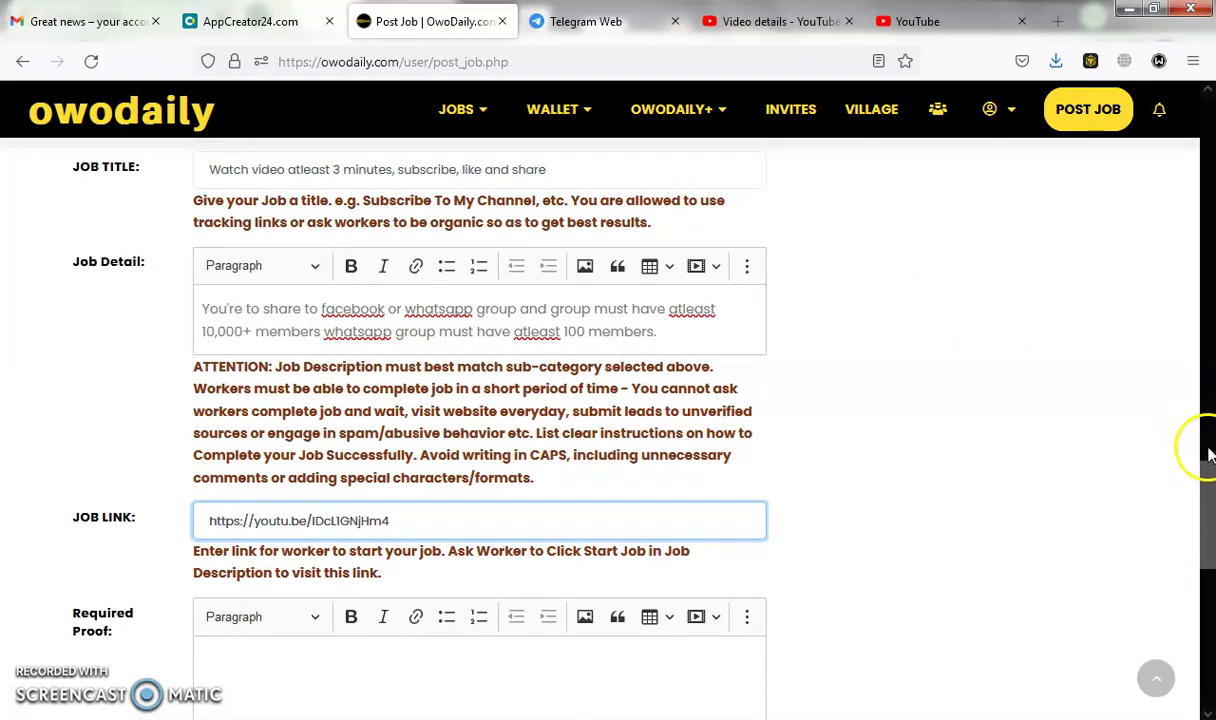
scroll(1210, 437, "up", 1)
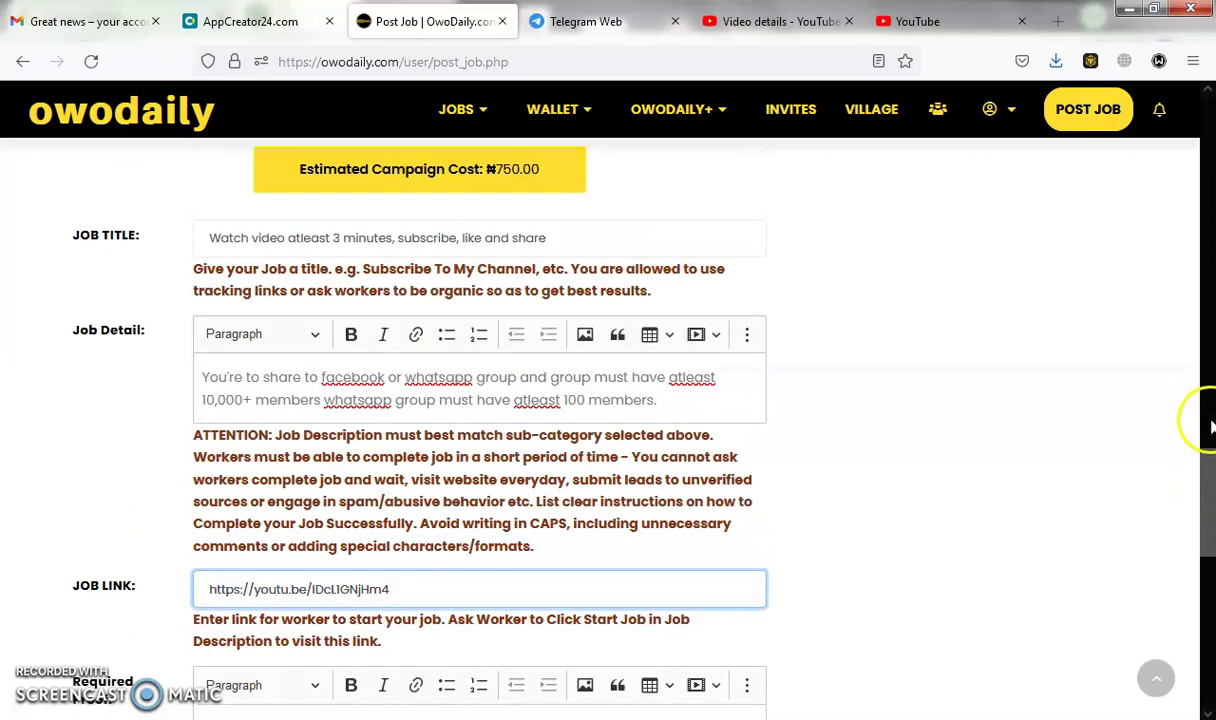
scroll(1210, 455, "up", 5)
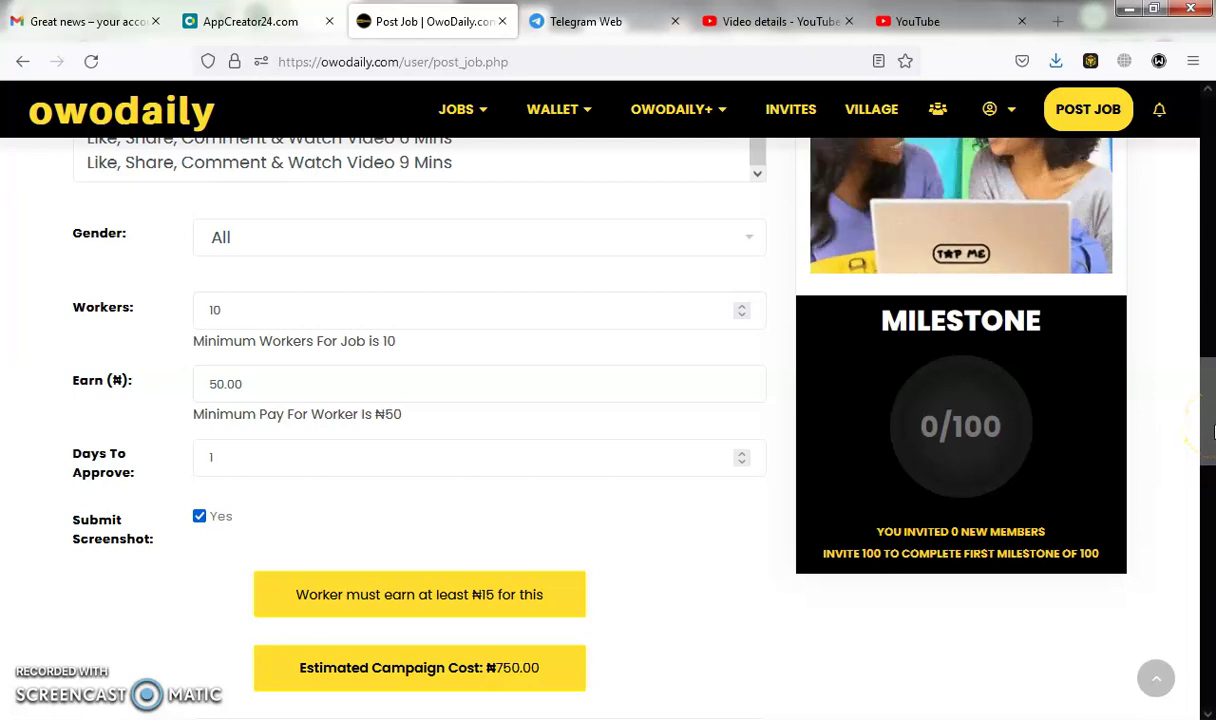
Download the OwodailyIOSApp .apk from its AppCreator24 download page and check the download's progress
left_click(231, 27)
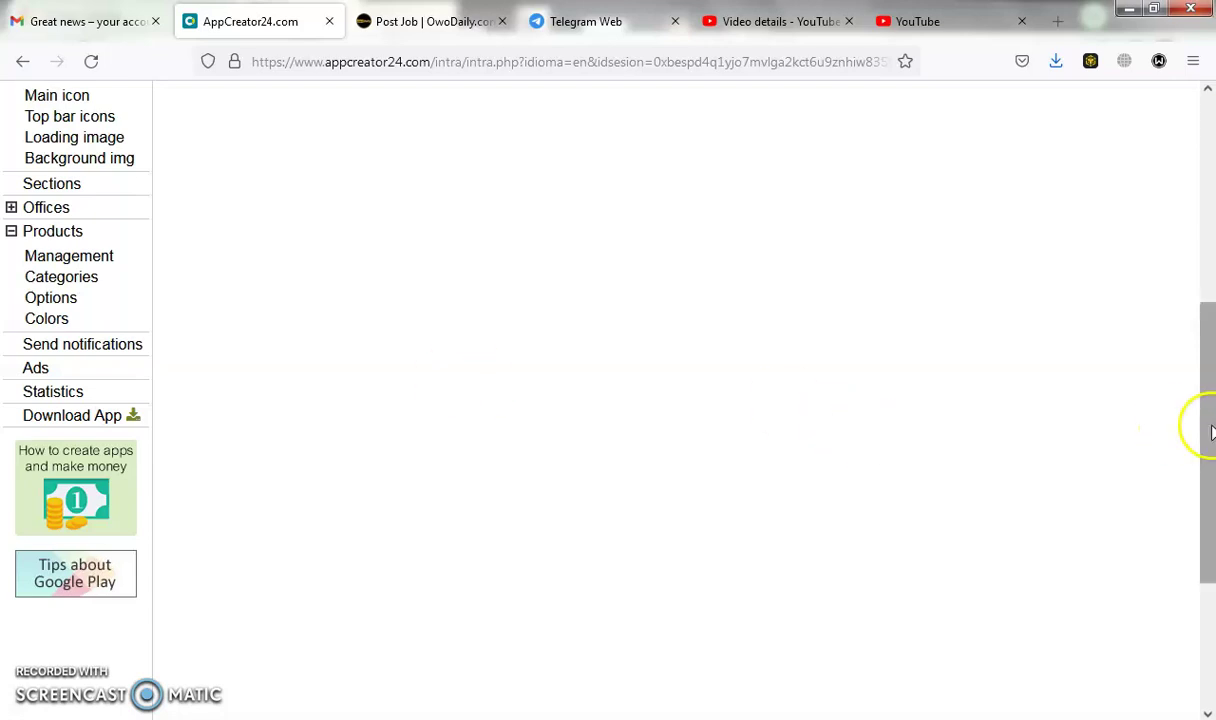
left_click_drag(1208, 426, 1210, 210)
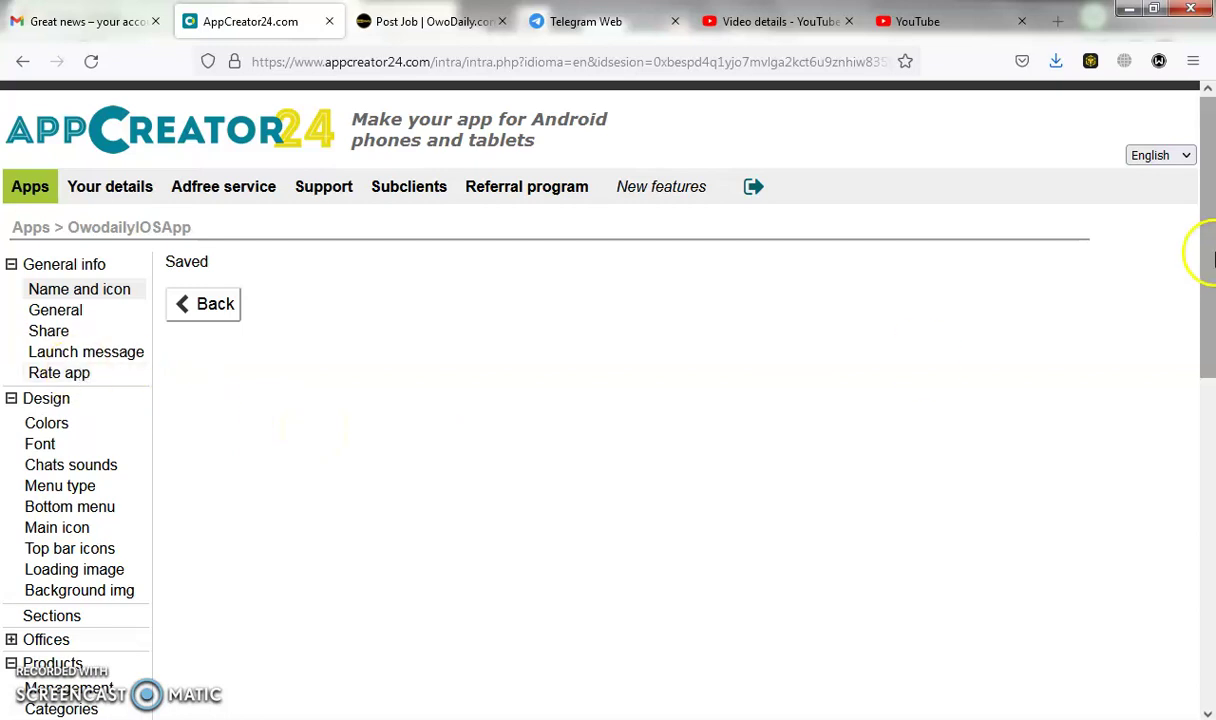
left_click_drag(1213, 260, 1205, 500)
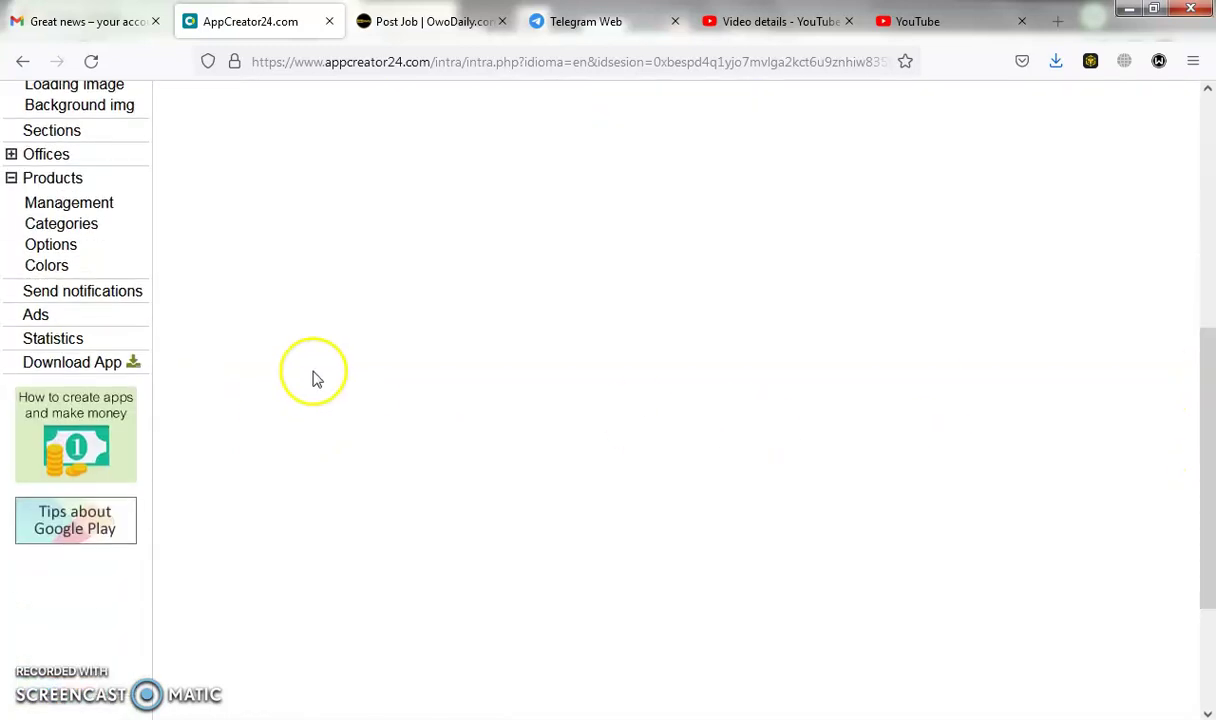
left_click(86, 364)
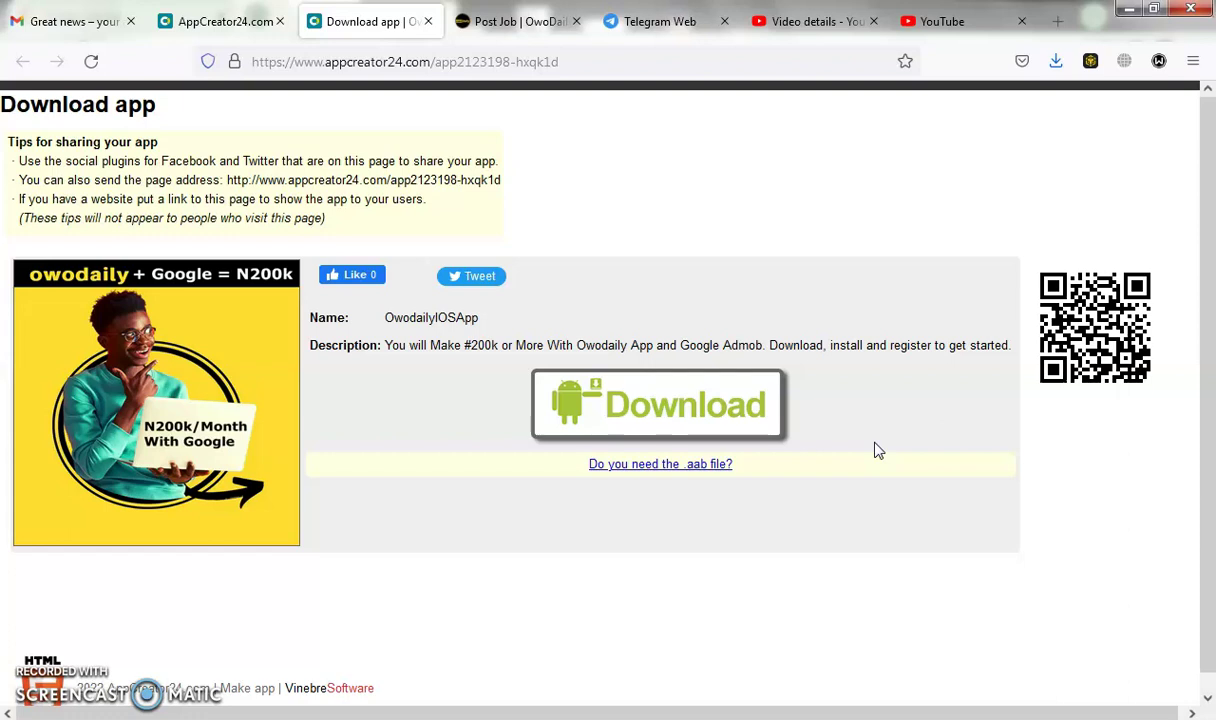
left_click(667, 421)
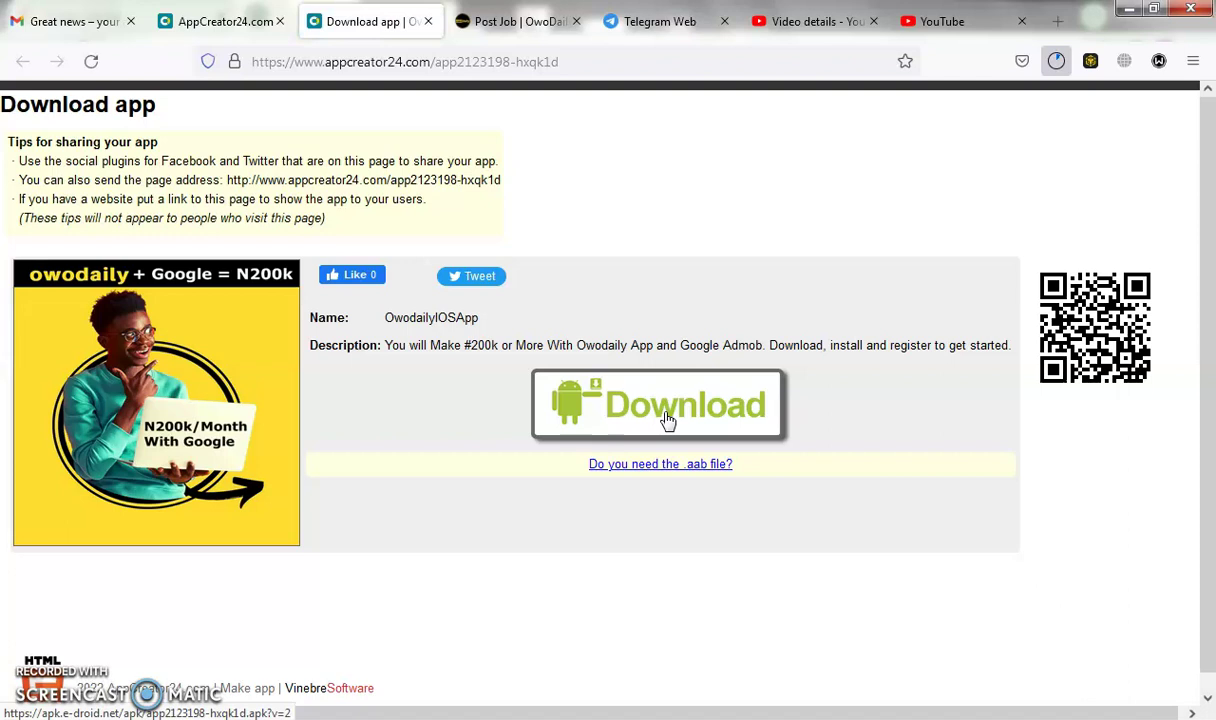
left_click(1056, 61)
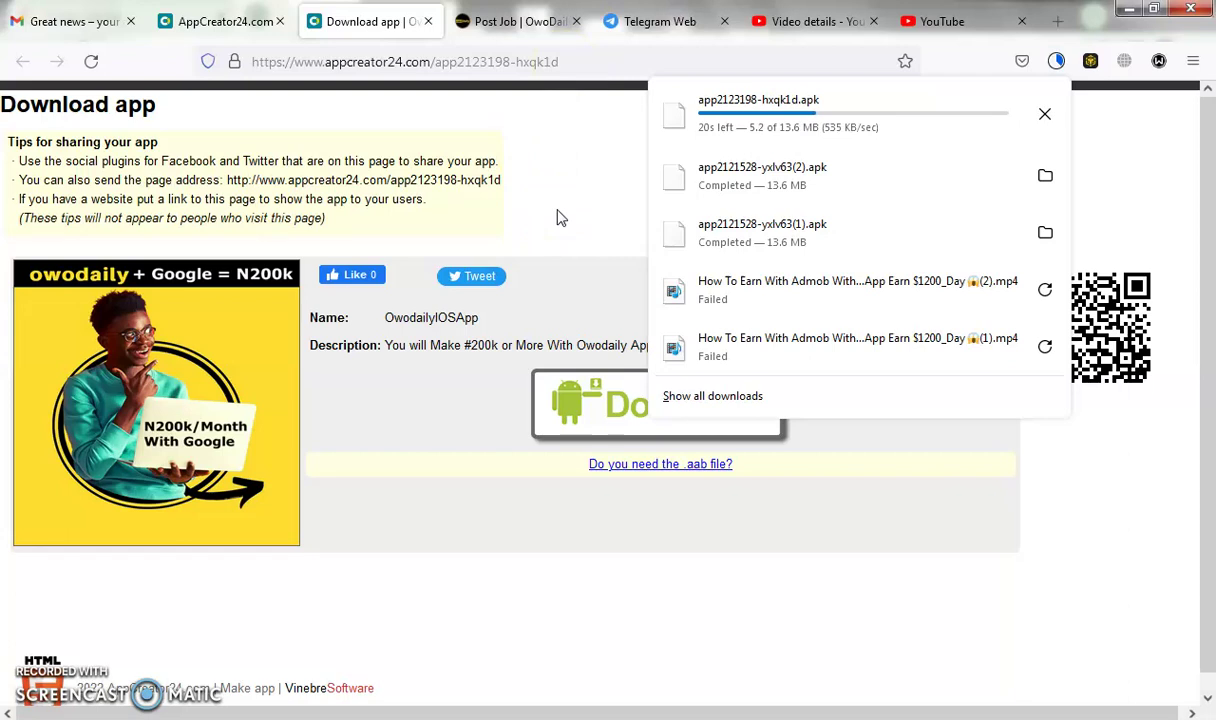
left_click(340, 278)
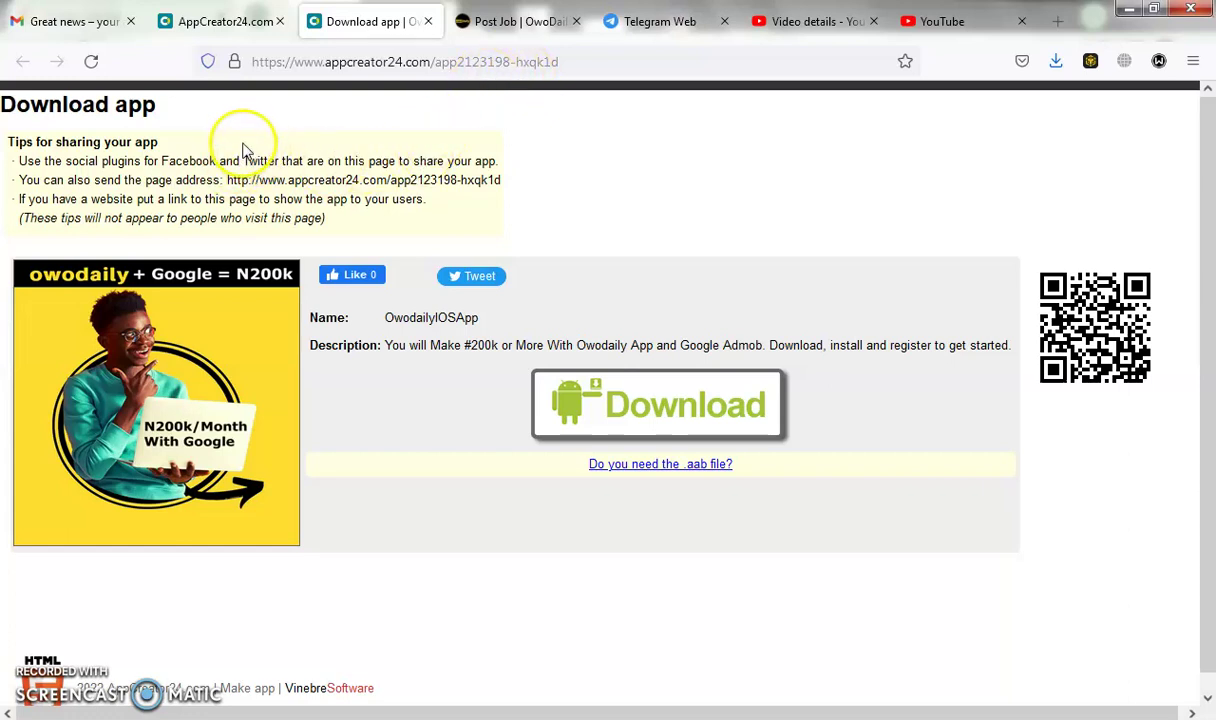
Return to the AppCreator24 management page and open the list of apps
left_click(182, 33)
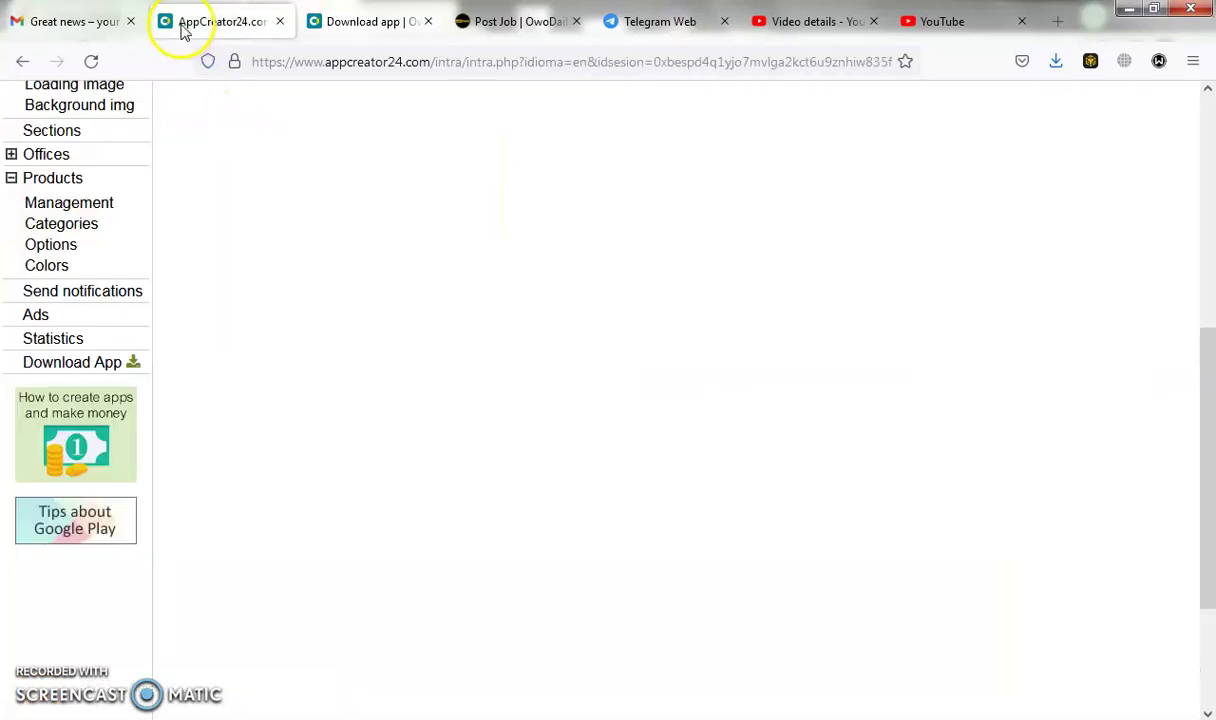
left_click_drag(1208, 362, 1198, 95)
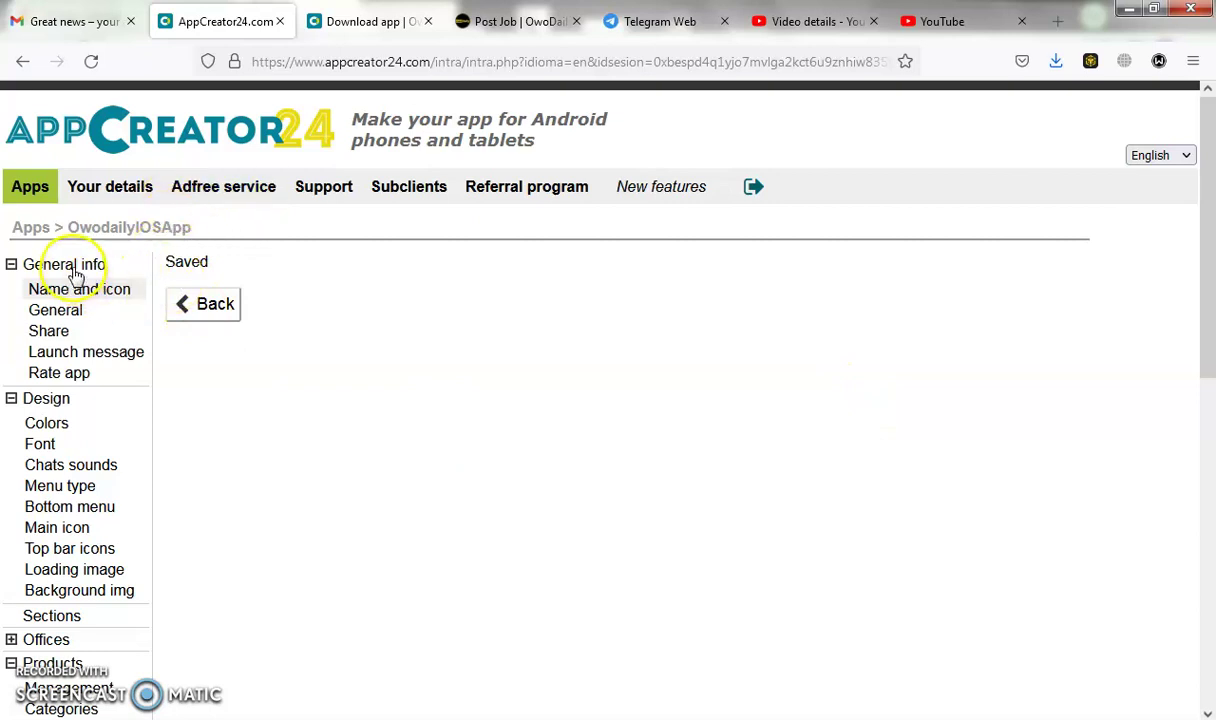
left_click(29, 190)
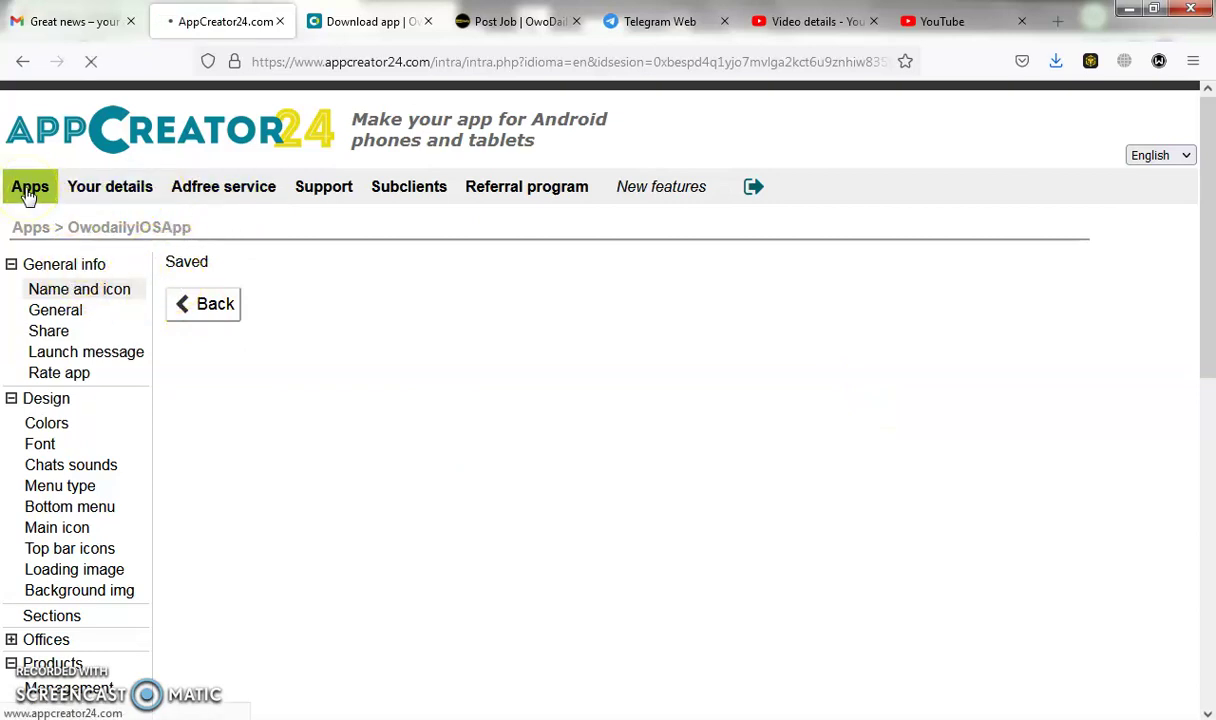
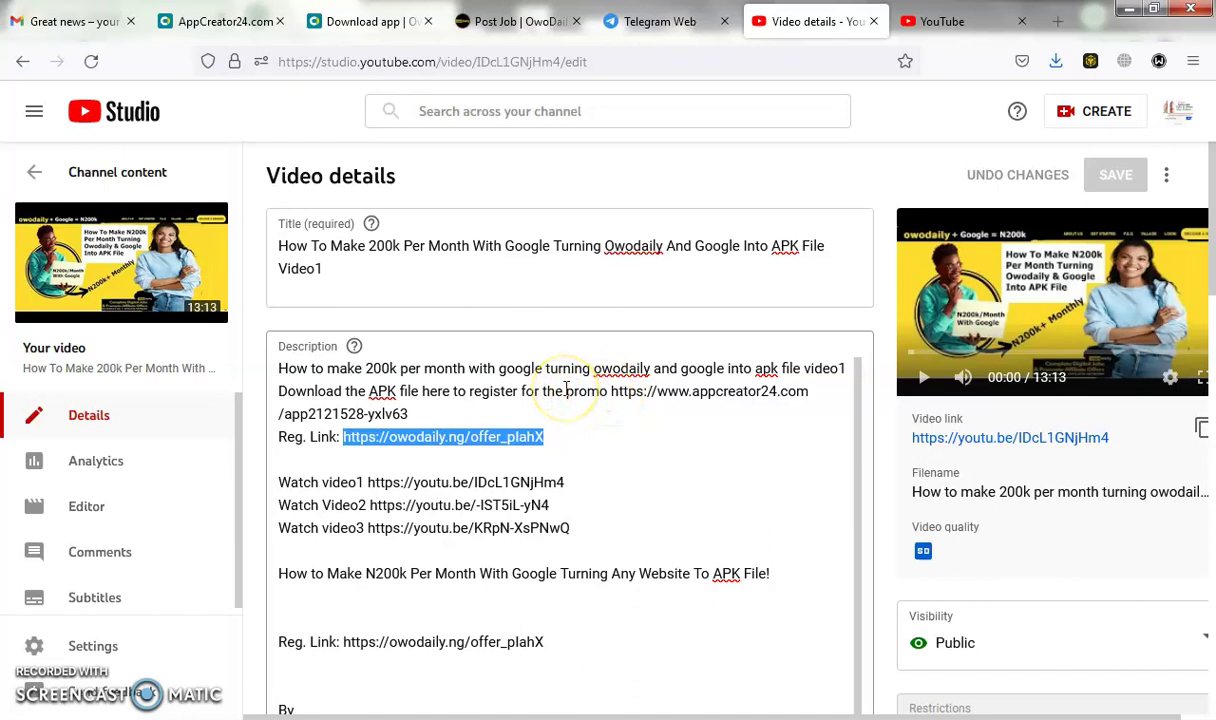
In the YouTube video's description, move the app2121528-yxlv63 download link to its own line and prefix it with "Android users click here"
left_click(566, 389)
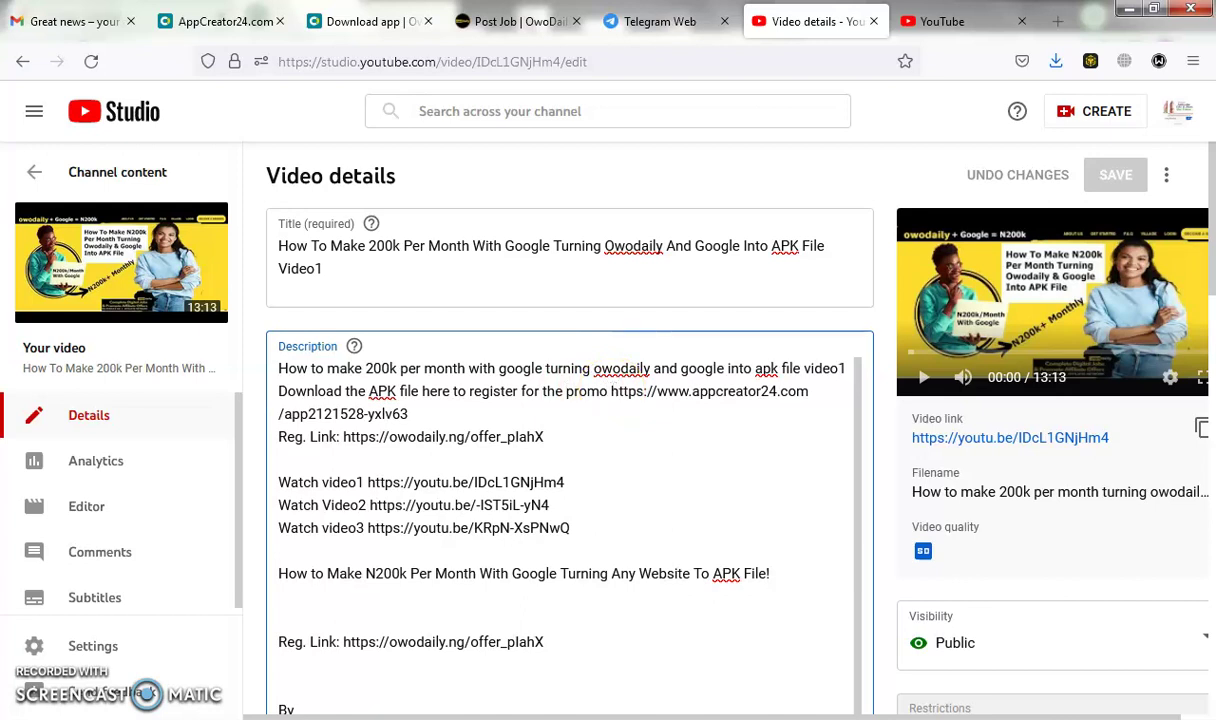
key("Return")
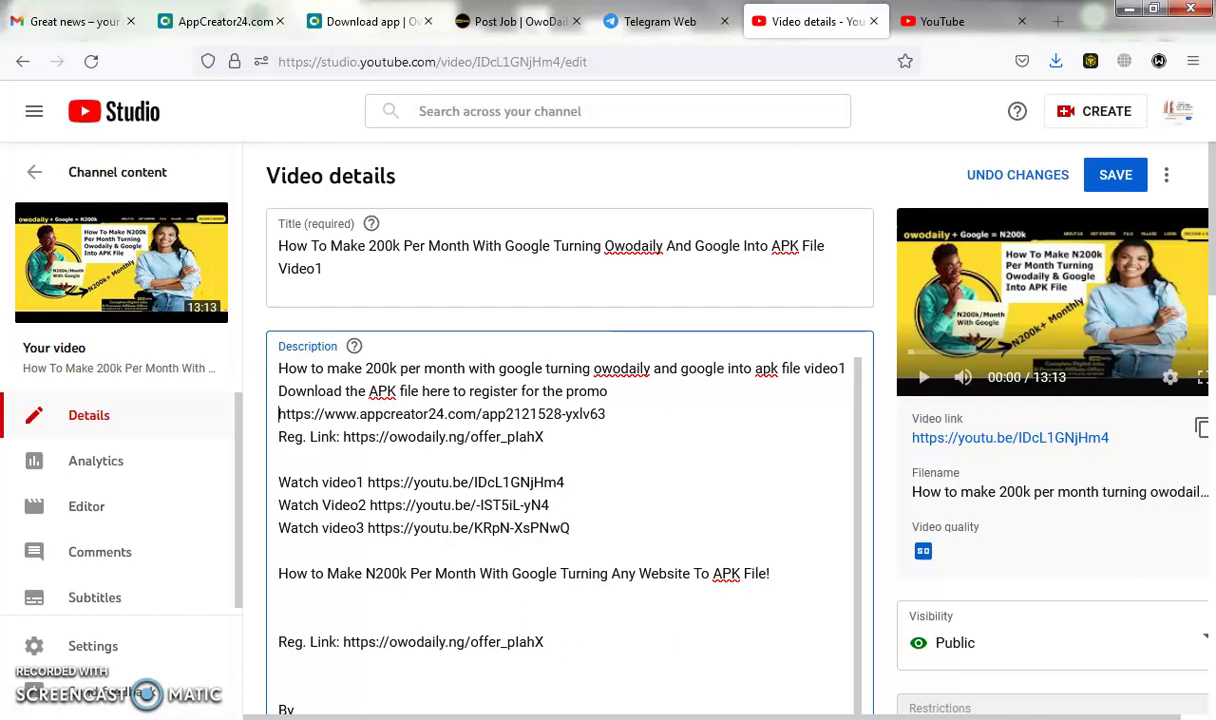
type("Android ")
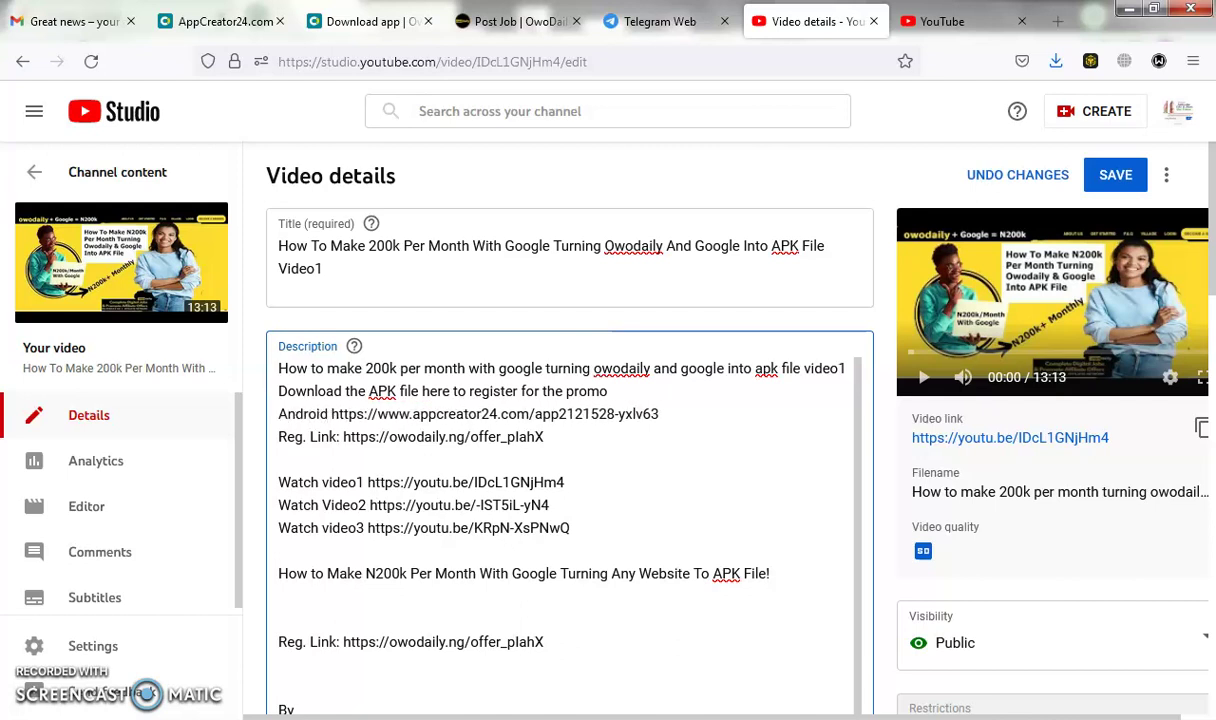
type("users")
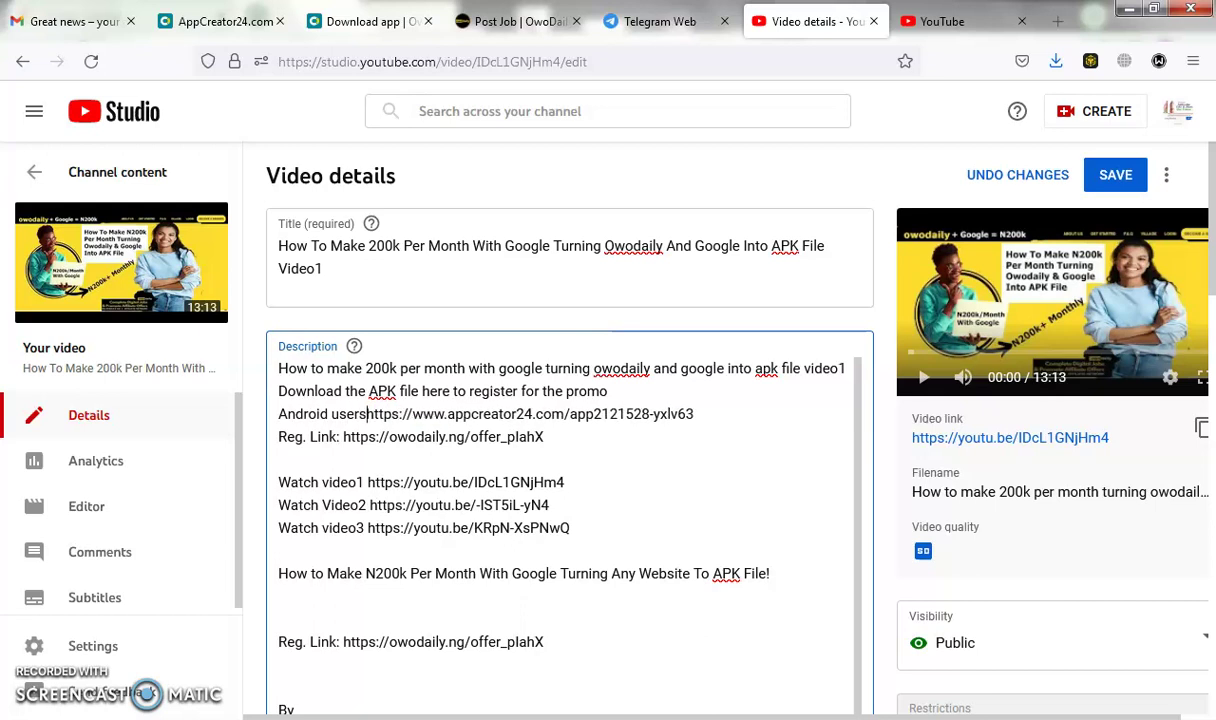
type(" click ")
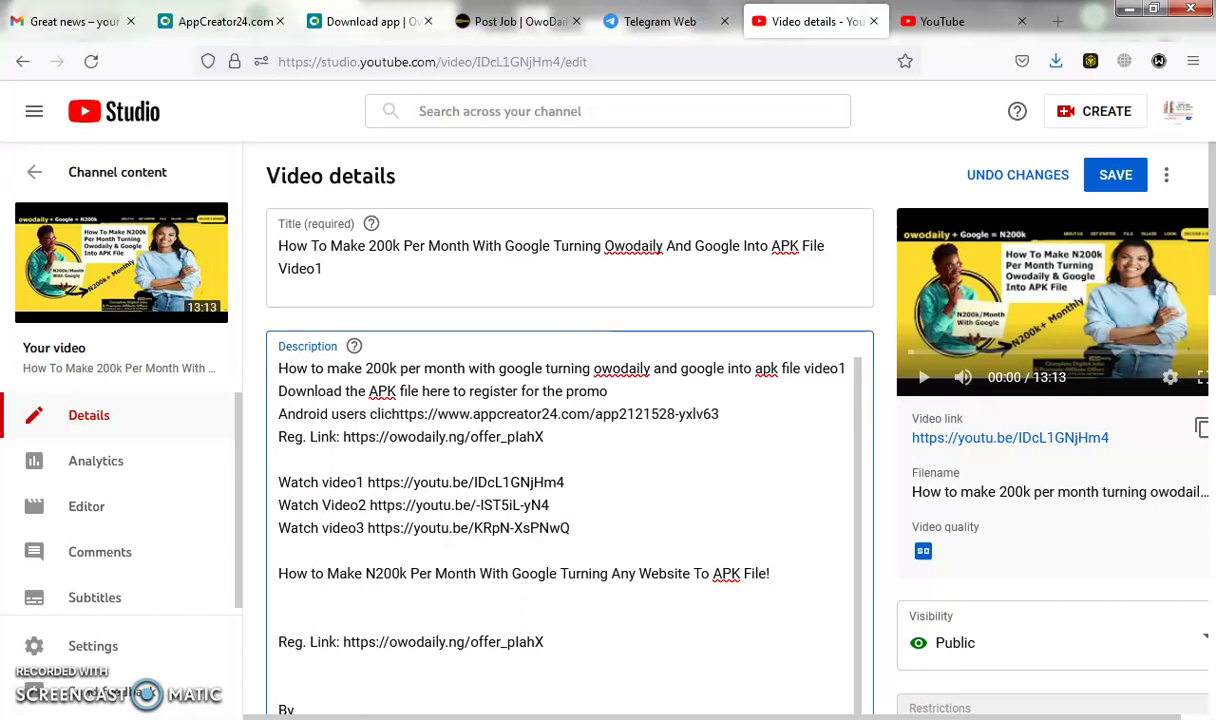
type("here")
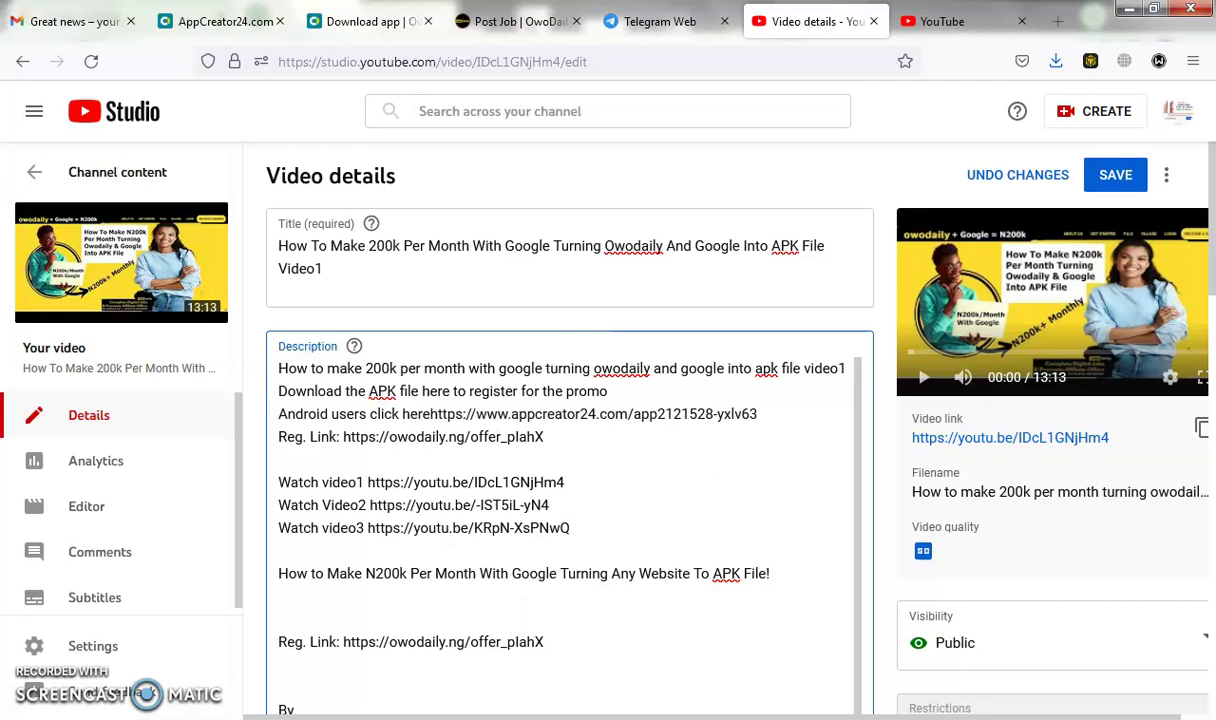
left_click(769, 412)
key("Return")
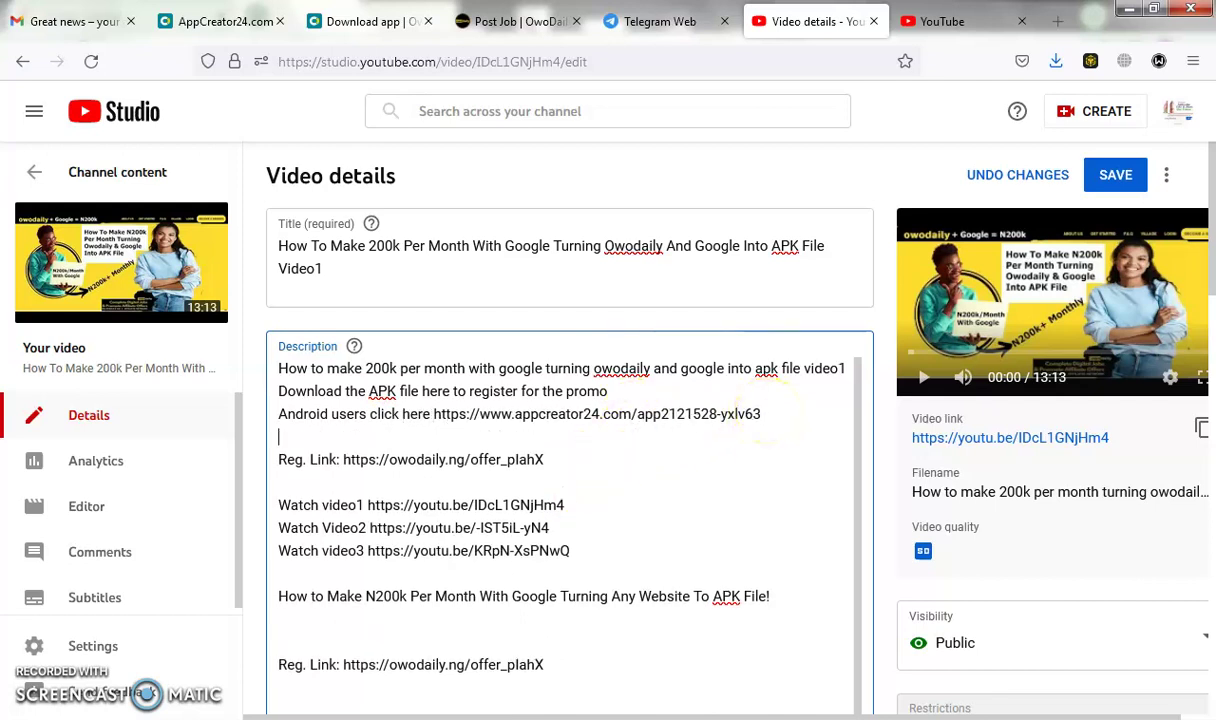
type("IOS u")
key("BackSpace")
key("BackSpace")
type("/Apple Users")
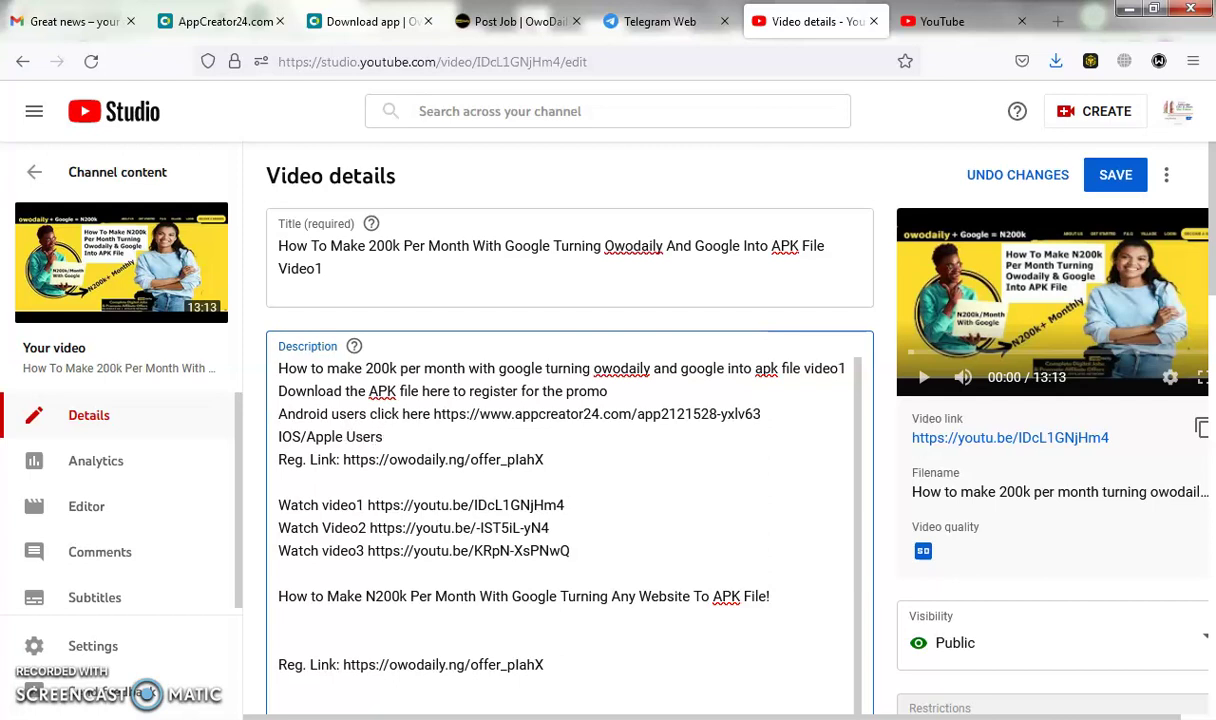
type(" click here")
type("https://www.appcreator24.com/app2123198-hxqk1d")
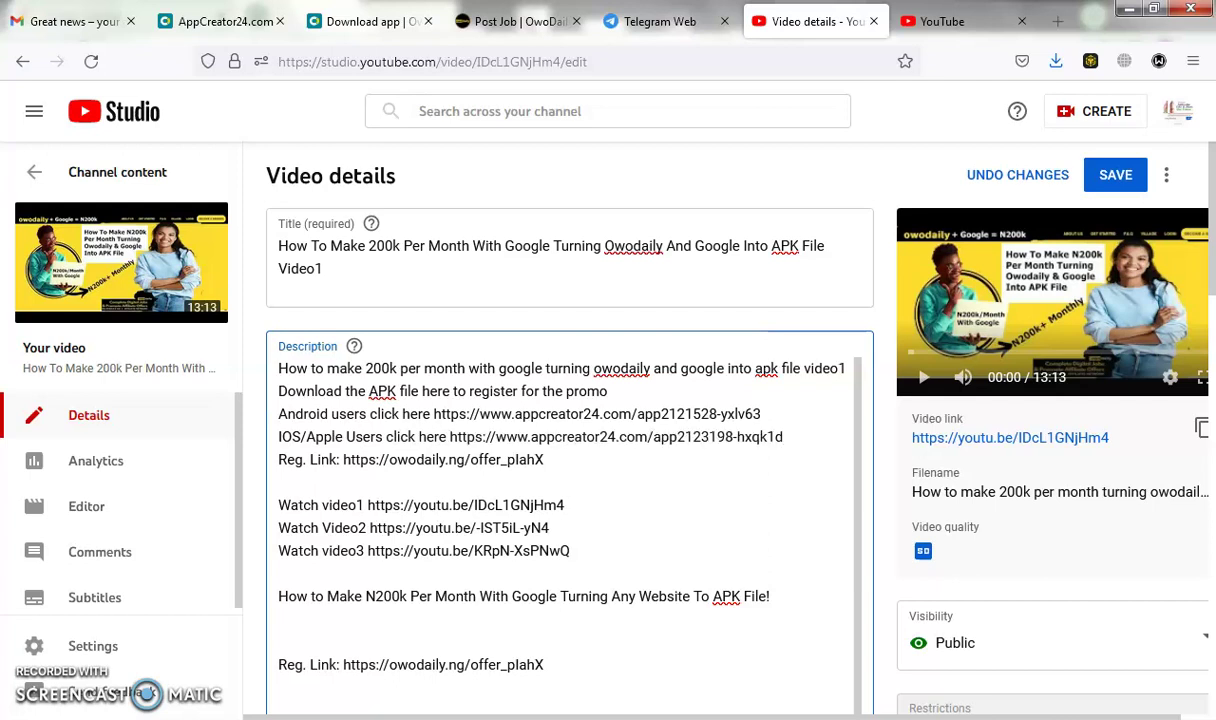
left_click(1110, 178)
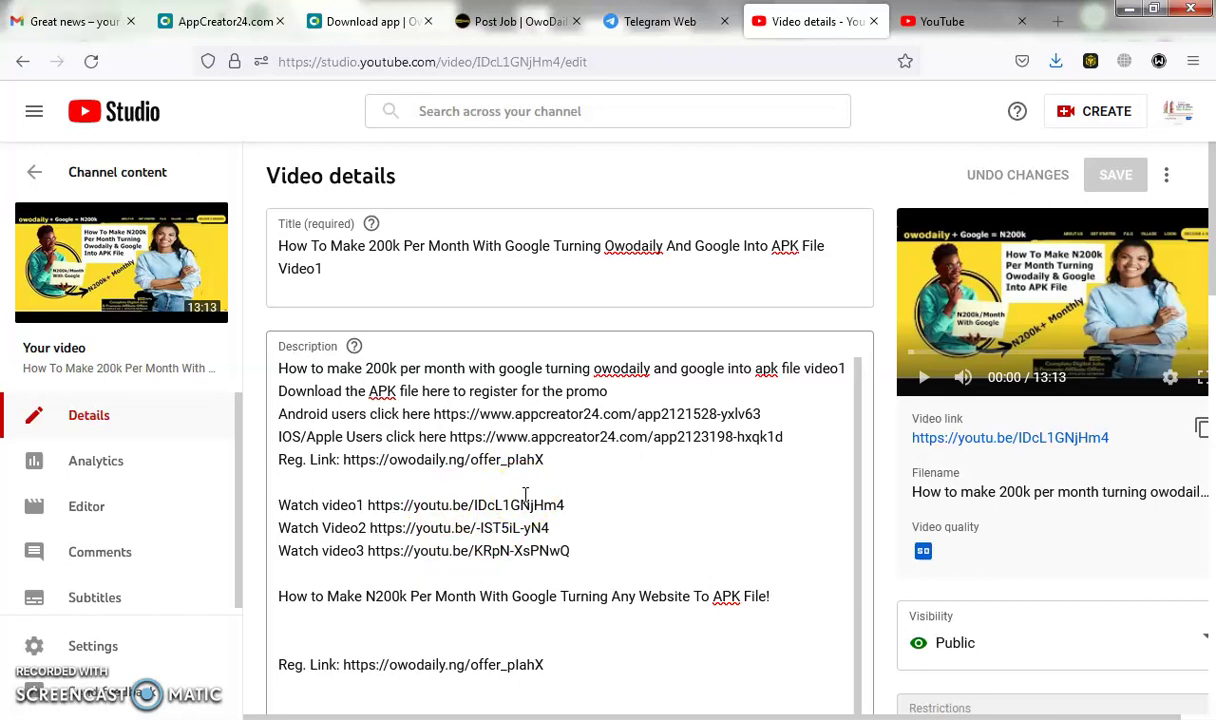
left_click(499, 540)
left_click(155, 601)
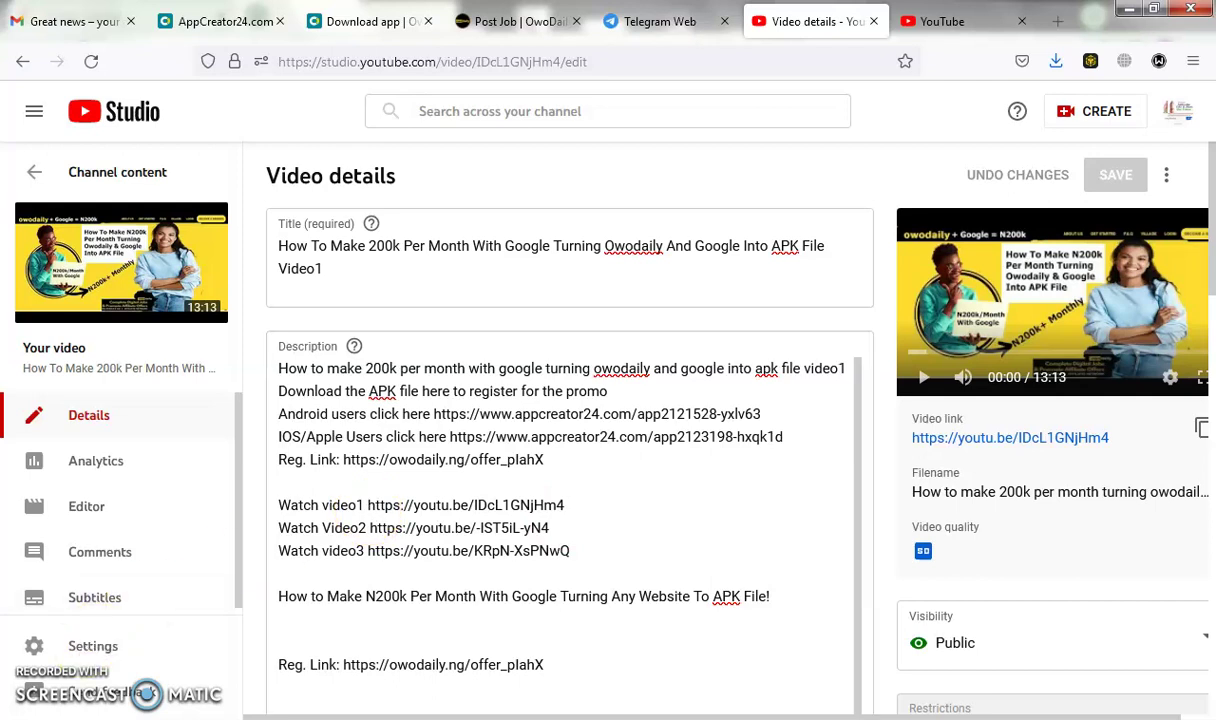